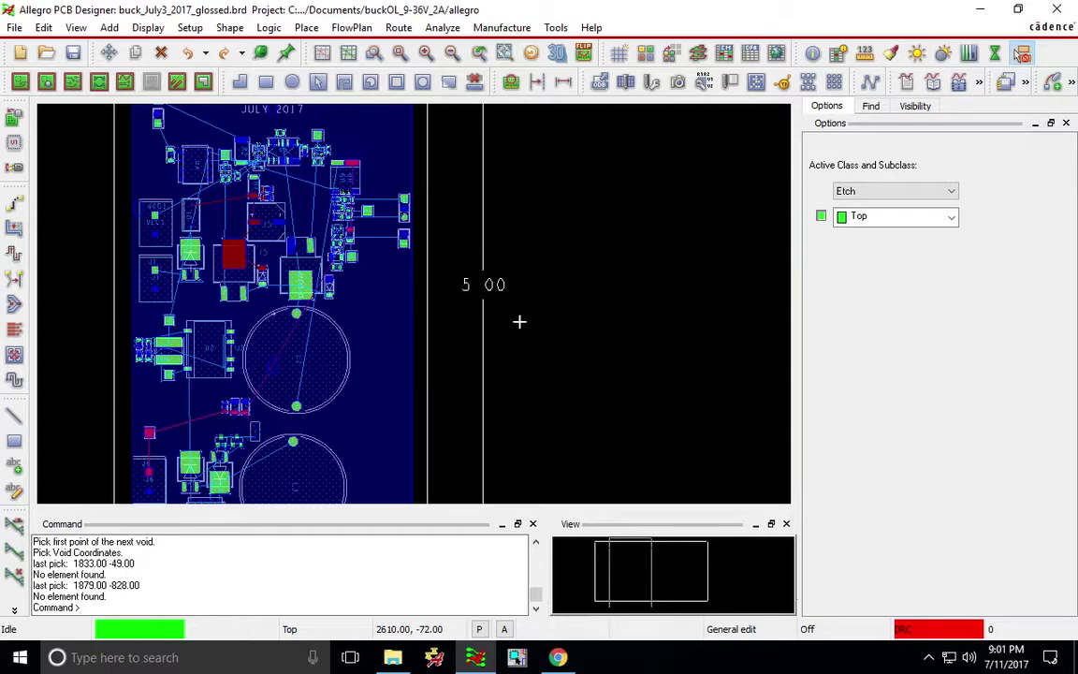
Step: Zoom and inspect the board with its blue net-0 ground pour on the top layer
scroll(514, 379, down, 2)
scroll(260, 368, up, 2)
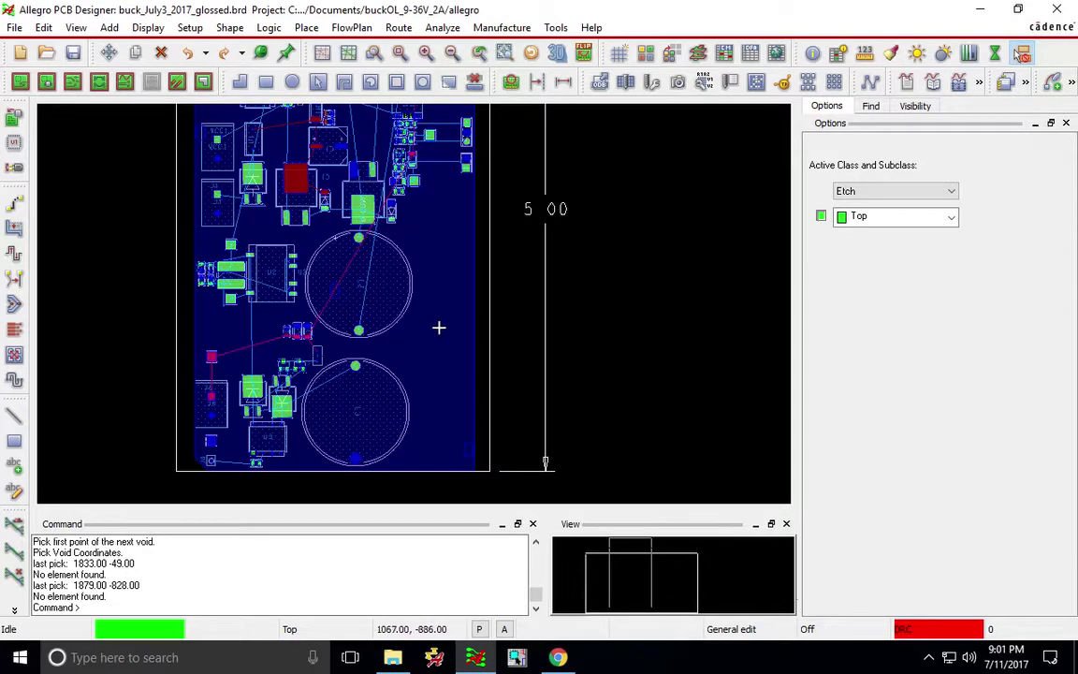
scroll(449, 334, up, 2)
scroll(449, 334, down, 2)
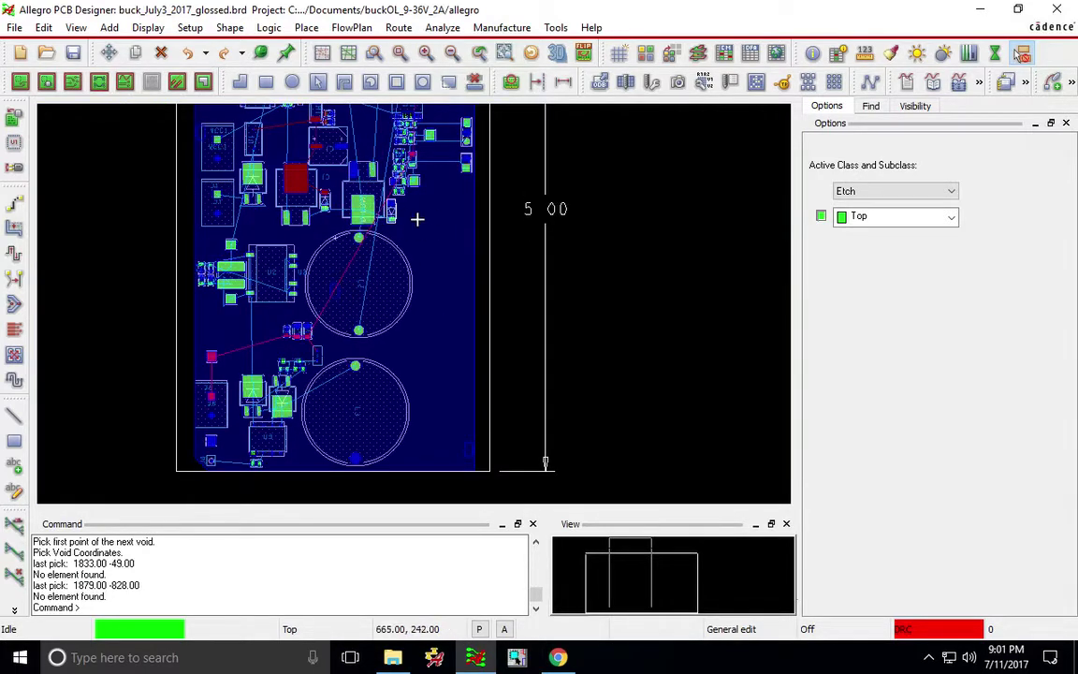
click(99, 157)
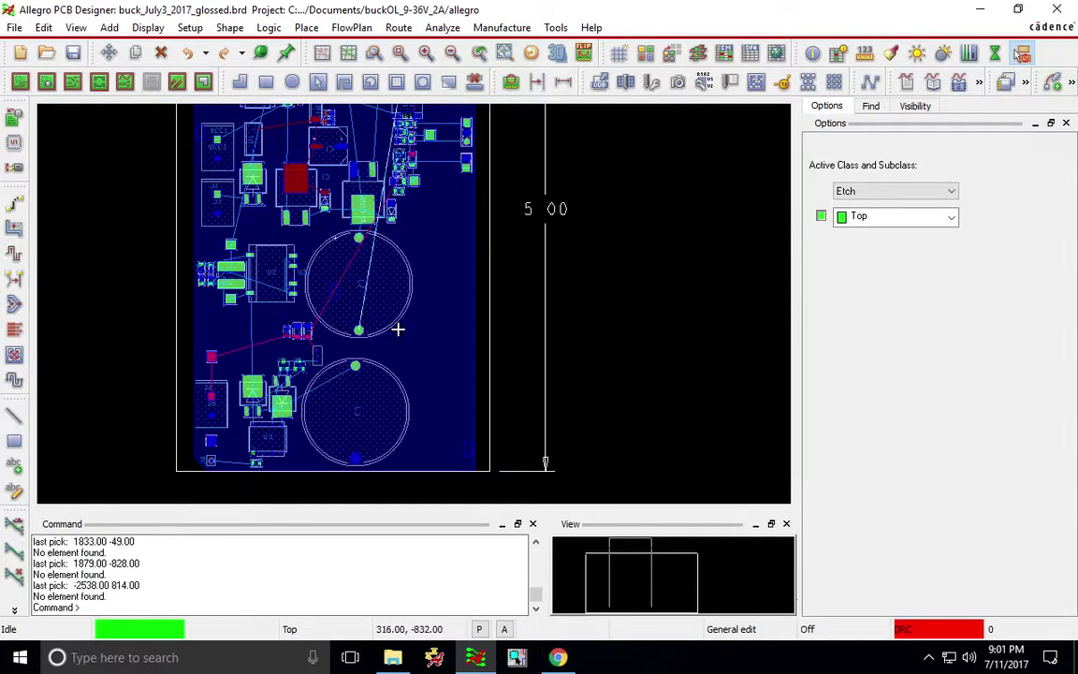
scroll(419, 334, up, 2)
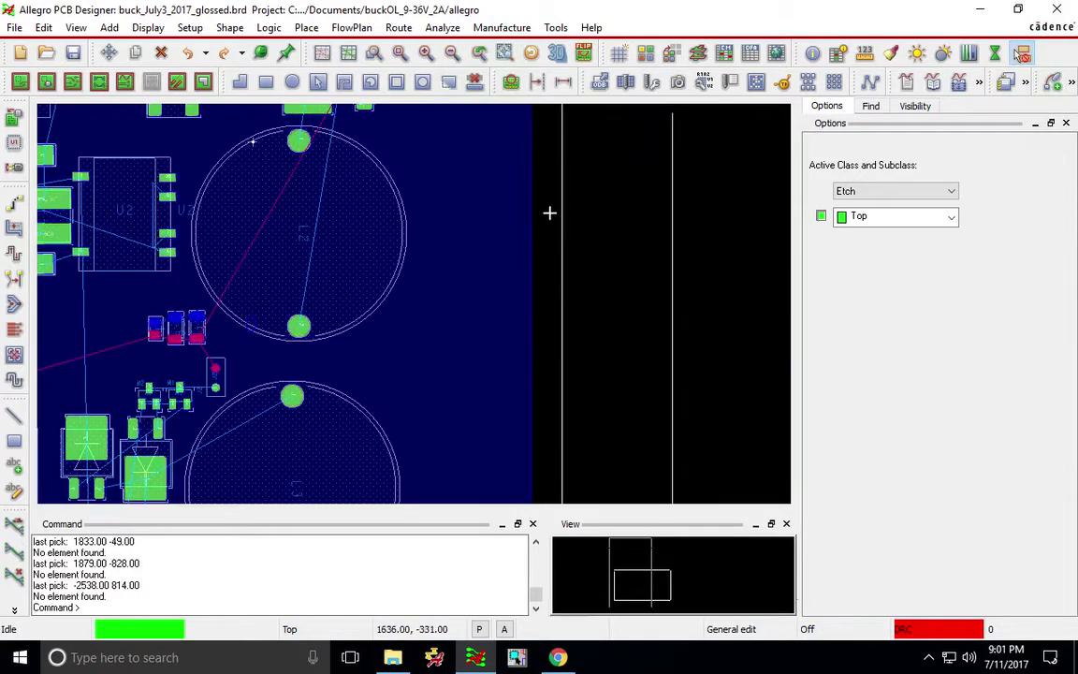
click(545, 156)
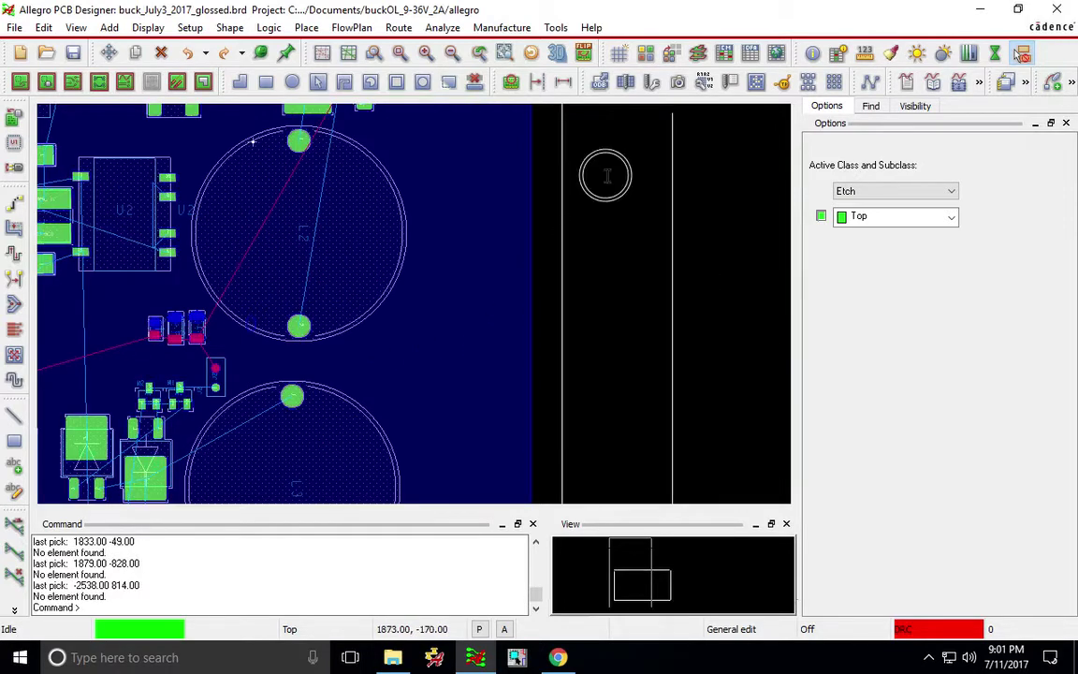
Step: Delete the net-0 dynamic copper shape on Boundary/Top, finishing with Done
click(160, 52)
click(524, 287)
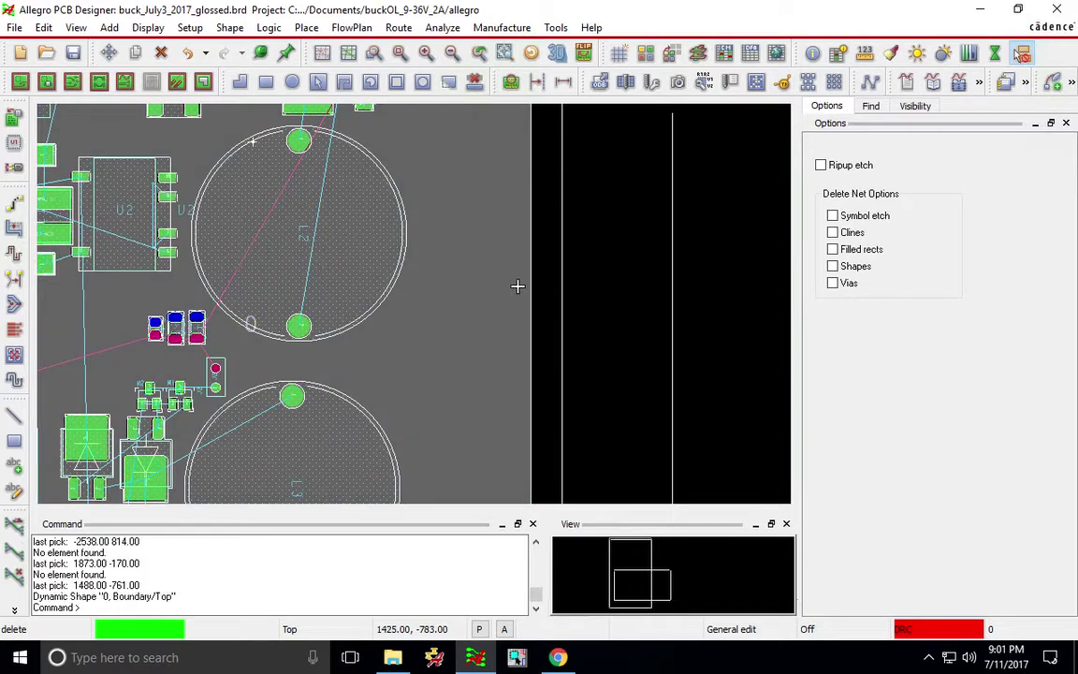
right_click(596, 247)
click(606, 253)
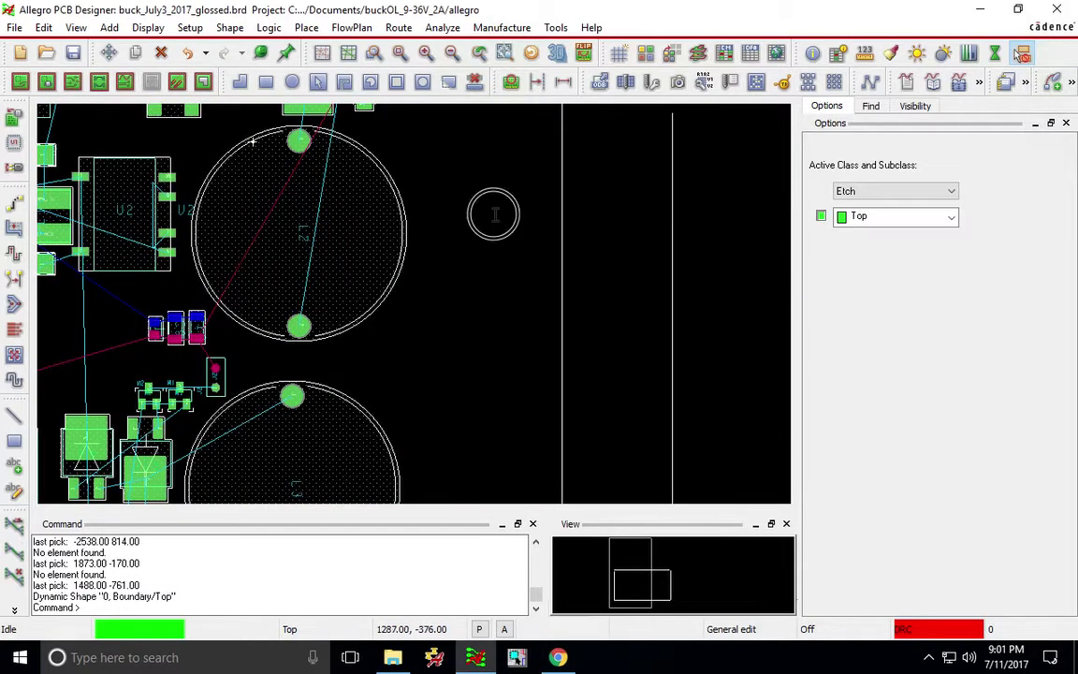
scroll(457, 328, down, 2)
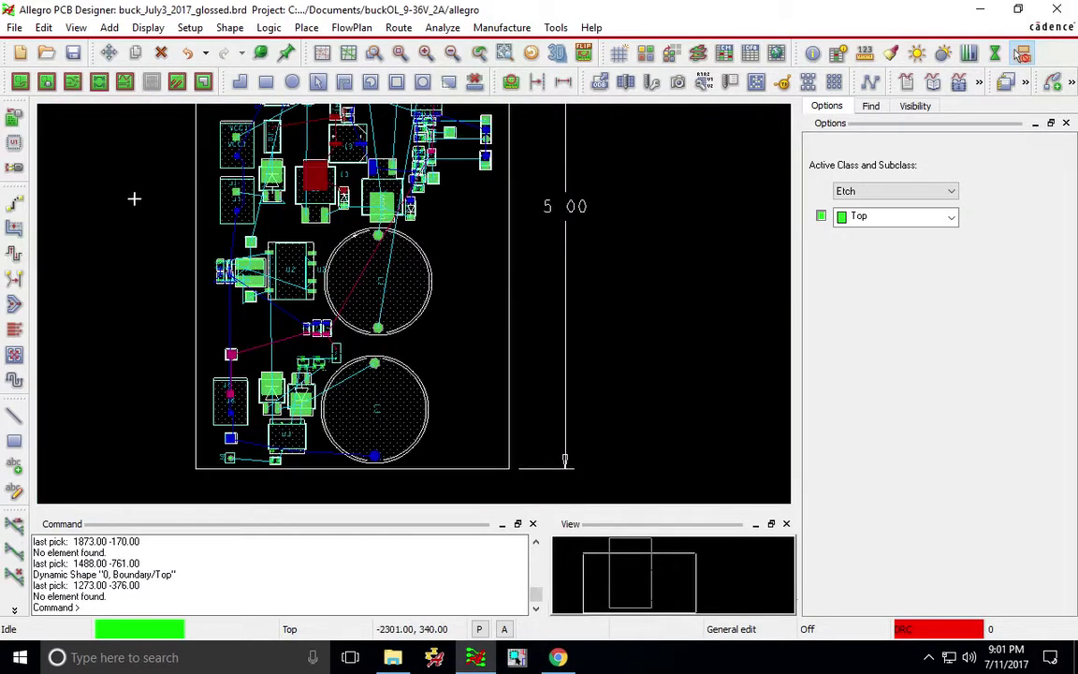
click(147, 170)
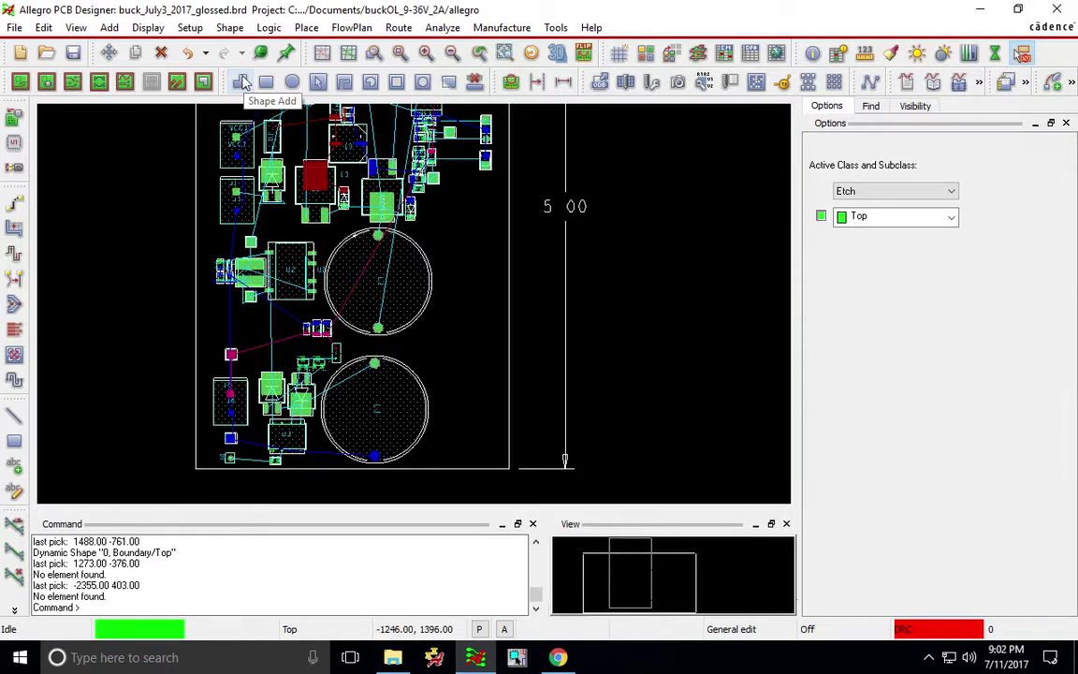
Step: Start a dynamic copper polygon on Etch/Top assigned to net 0
click(109, 28)
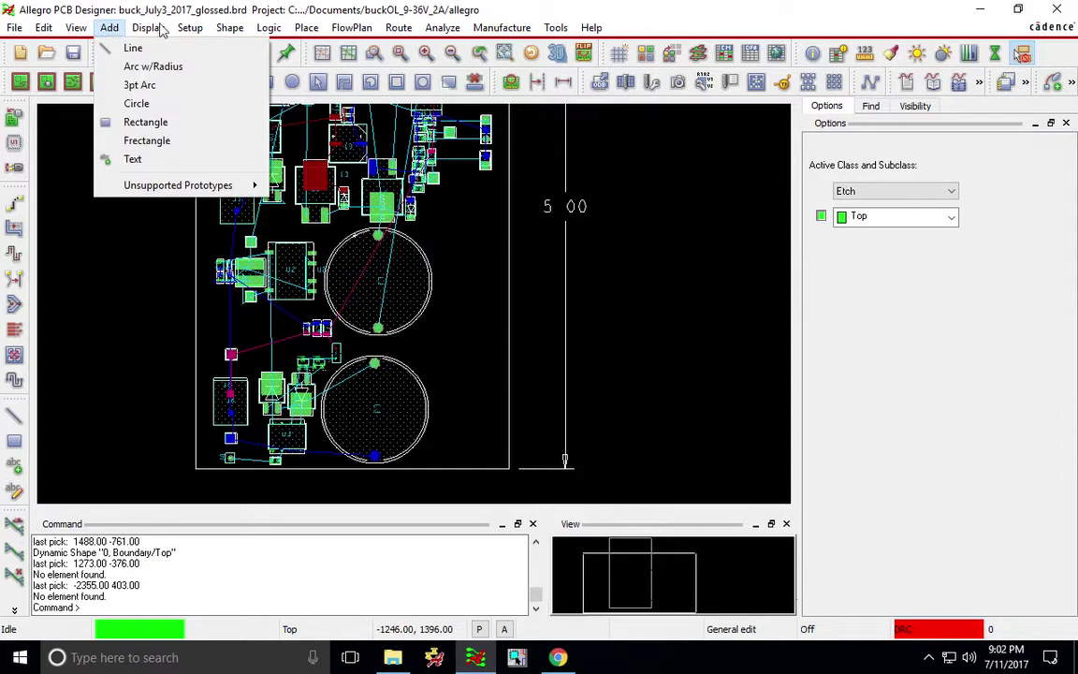
click(233, 46)
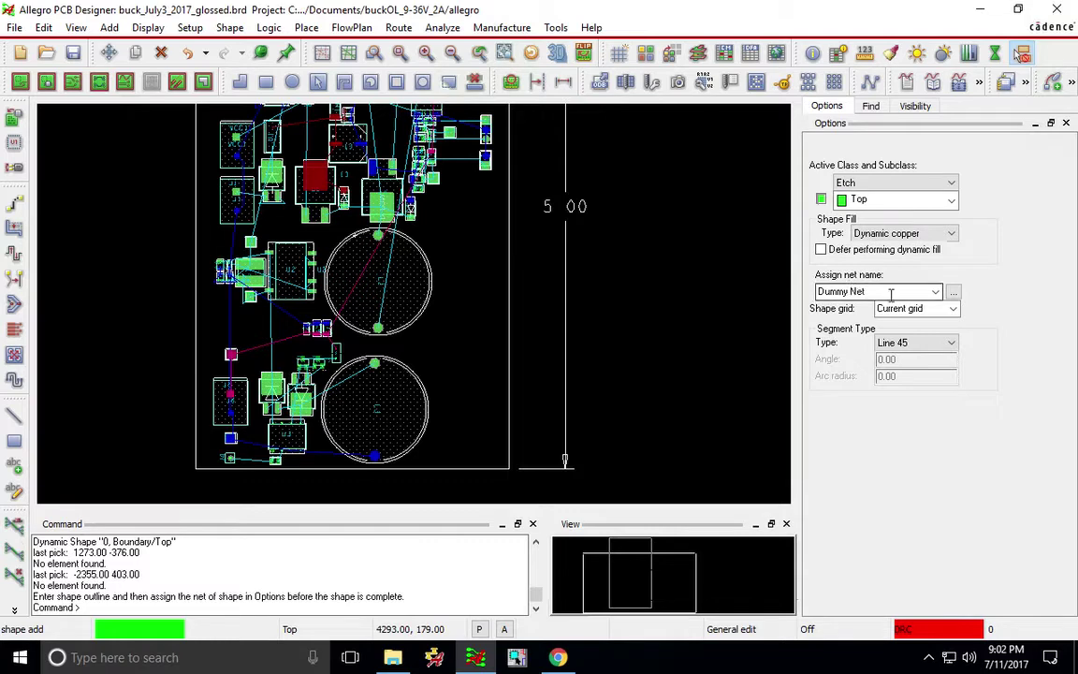
click(938, 291)
click(943, 291)
click(952, 291)
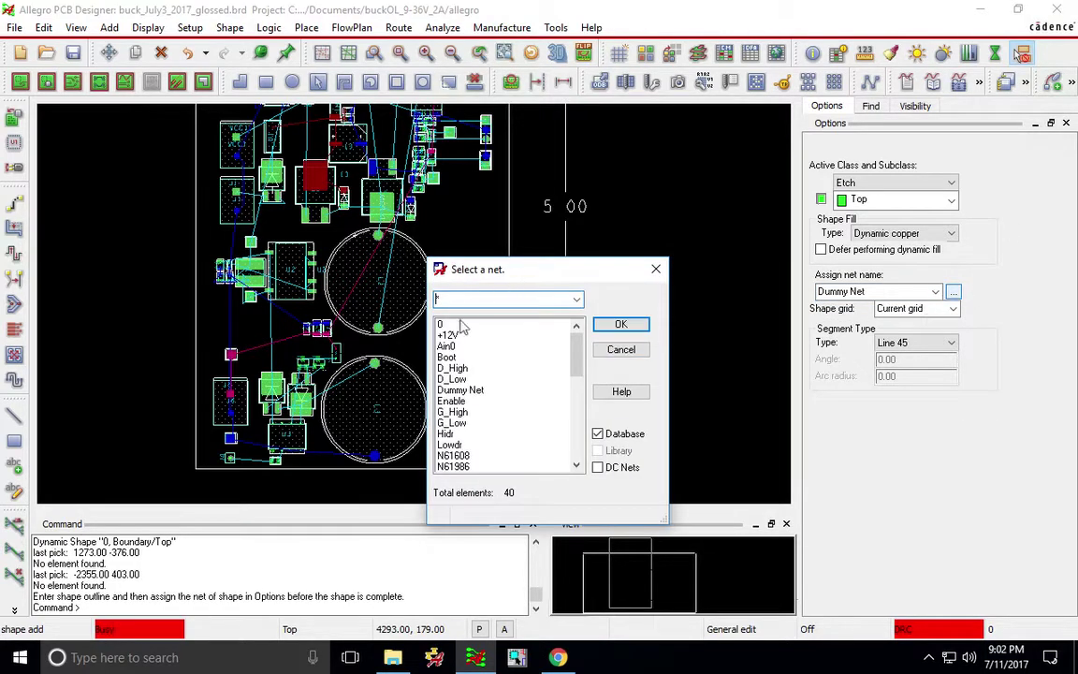
click(458, 325)
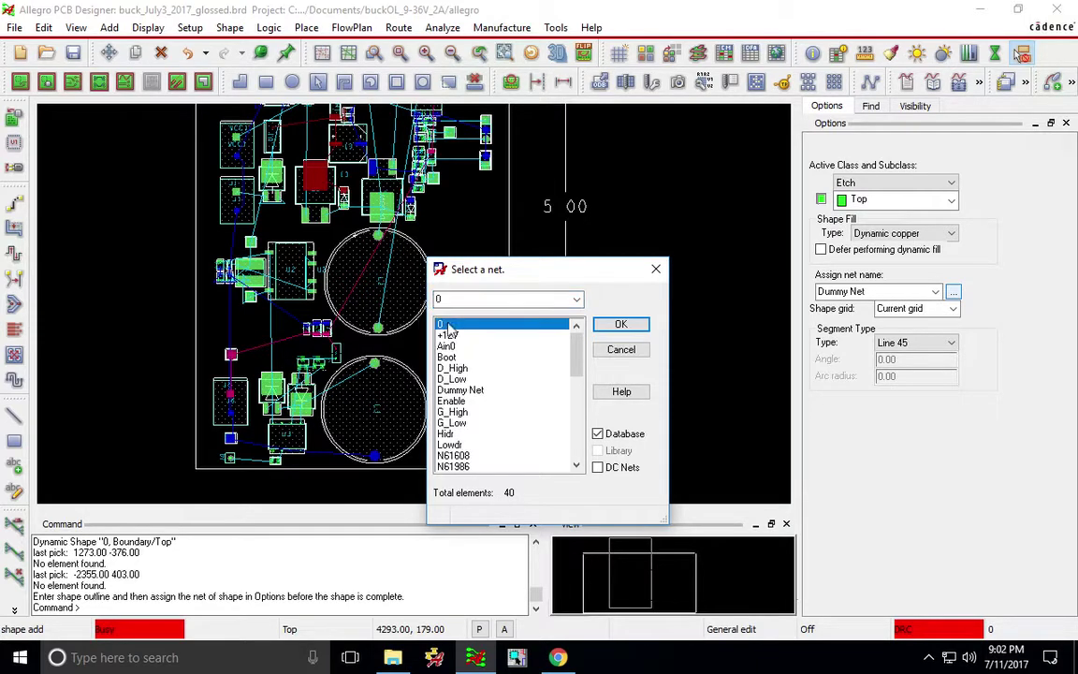
click(607, 325)
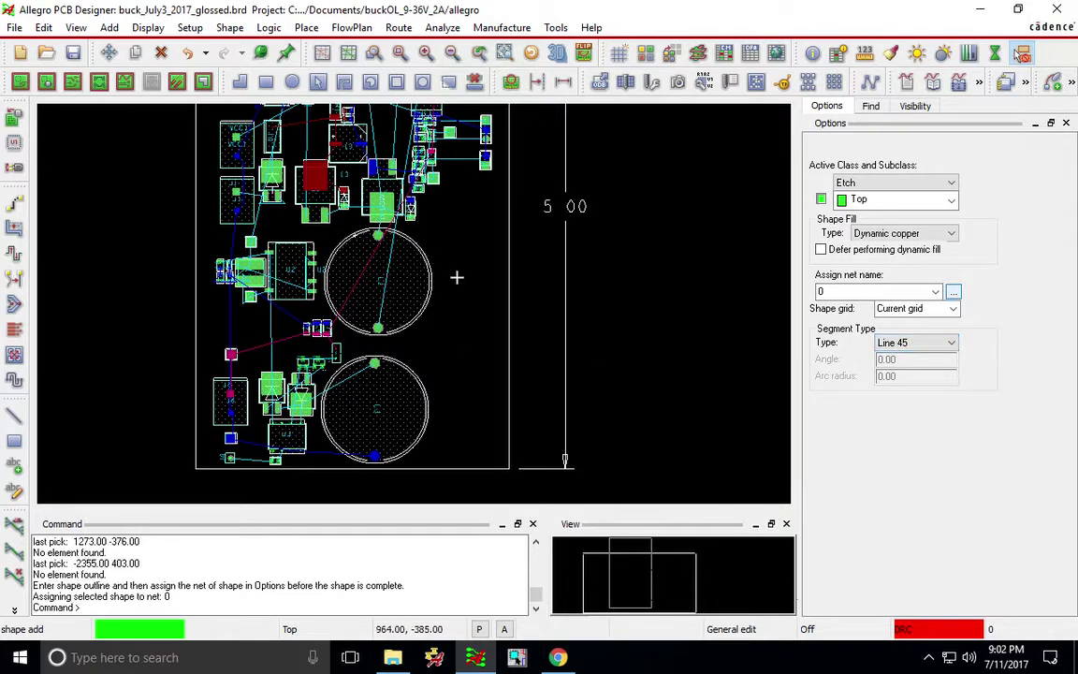
Step: Trace the net-0 outline down the right side, along the bottom and up the left edge
scroll(483, 219, down, 2)
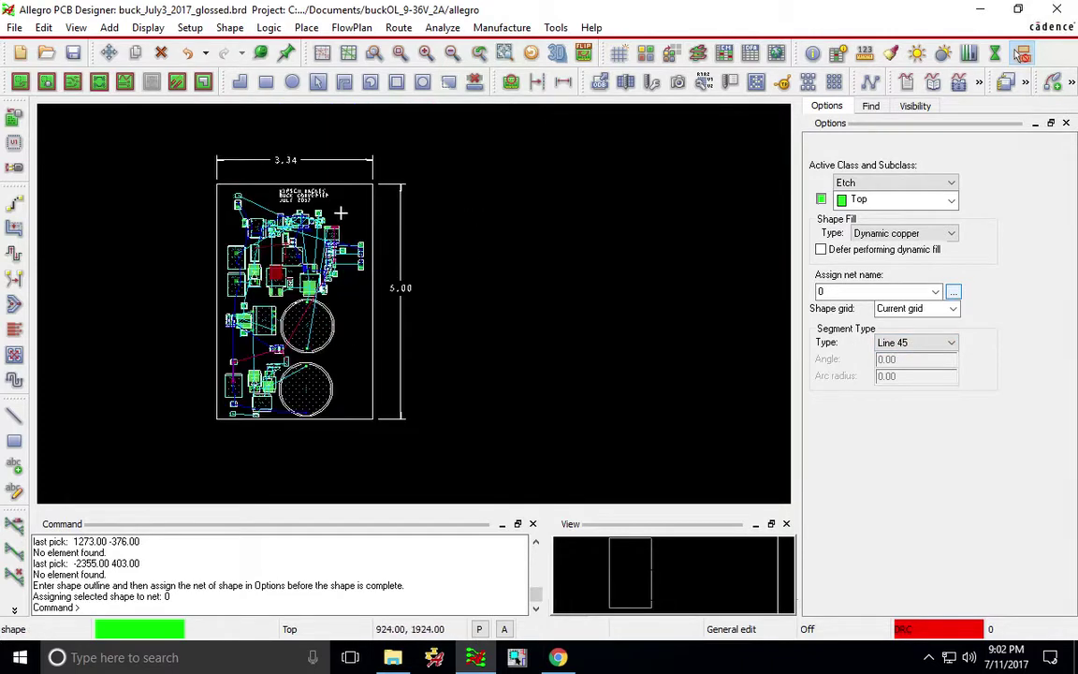
scroll(340, 213, up, 2)
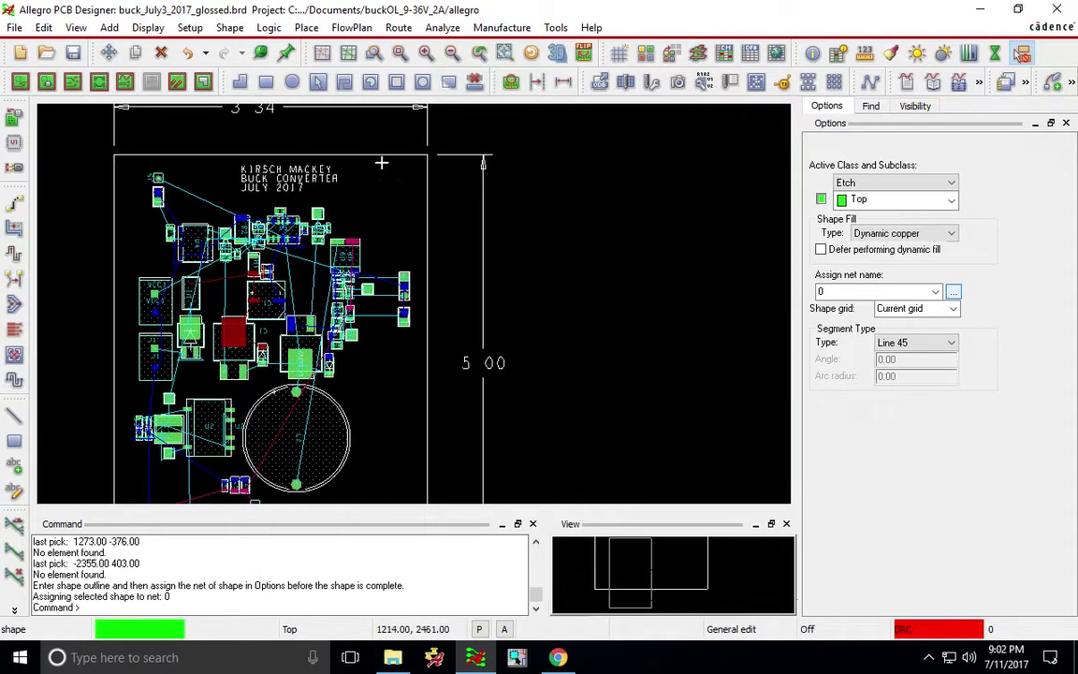
click(371, 162)
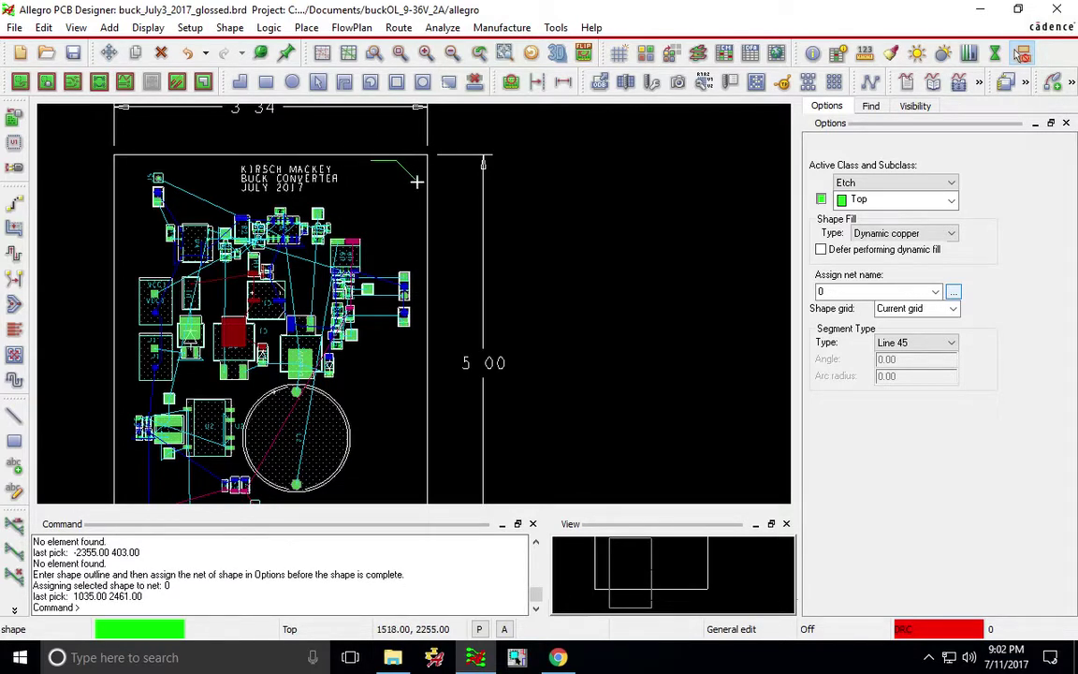
click(417, 183)
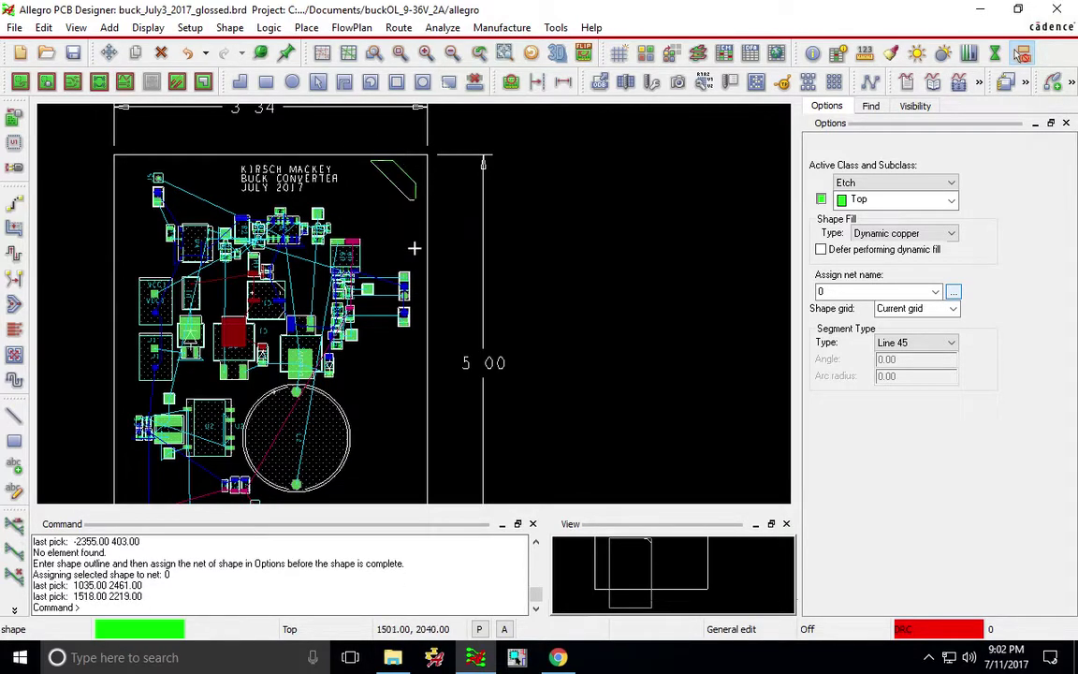
click(412, 390)
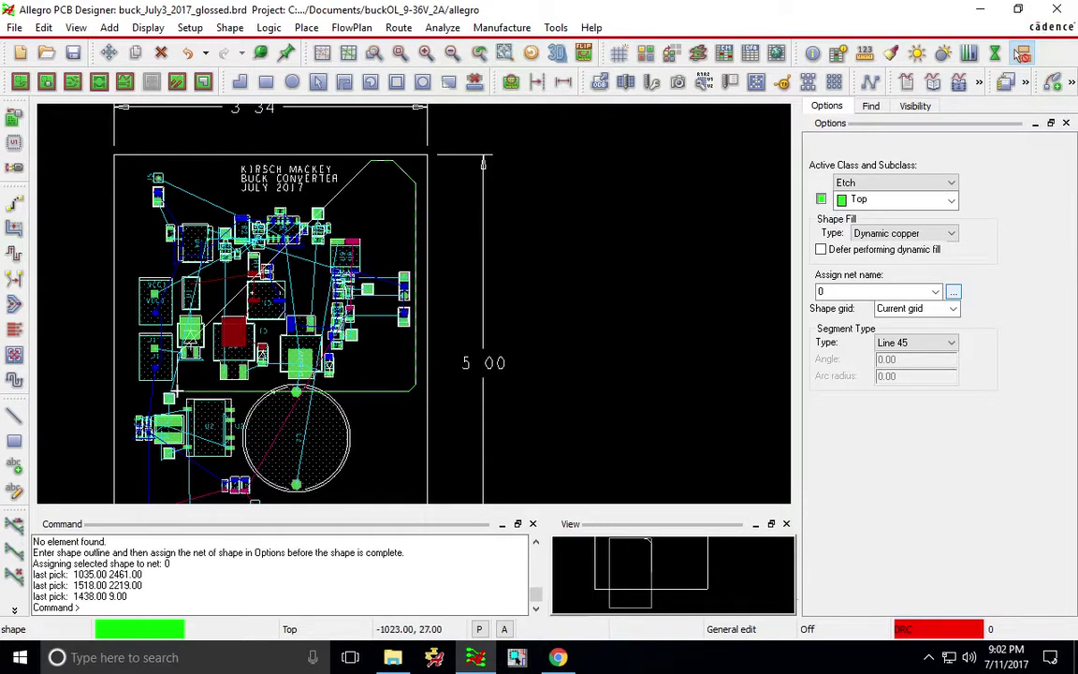
click(155, 386)
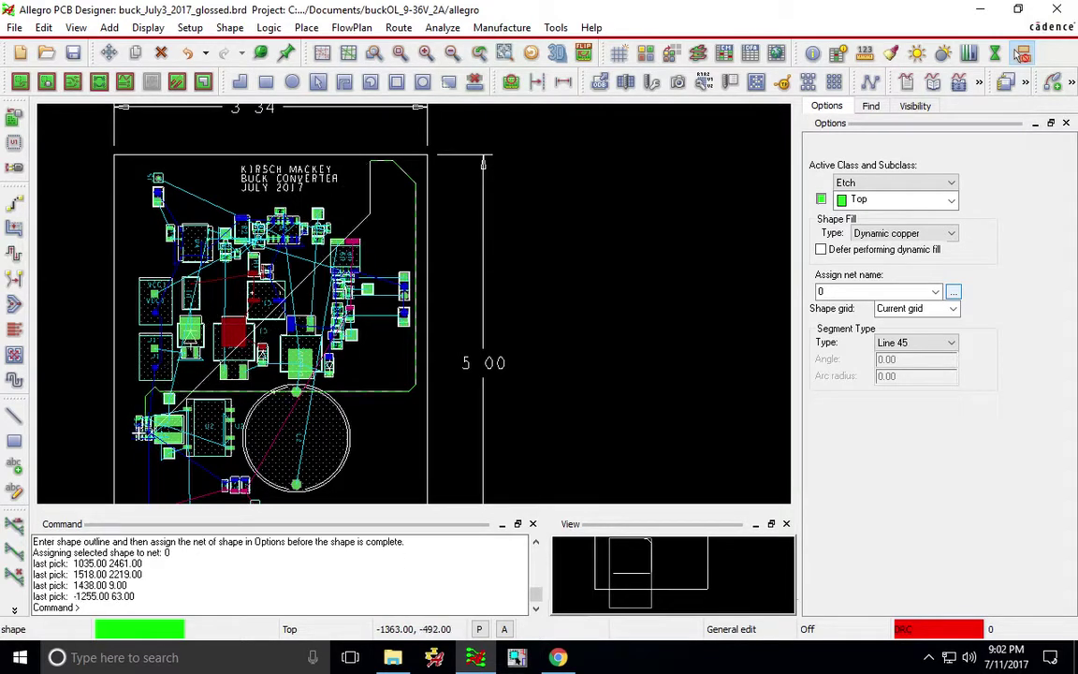
click(140, 423)
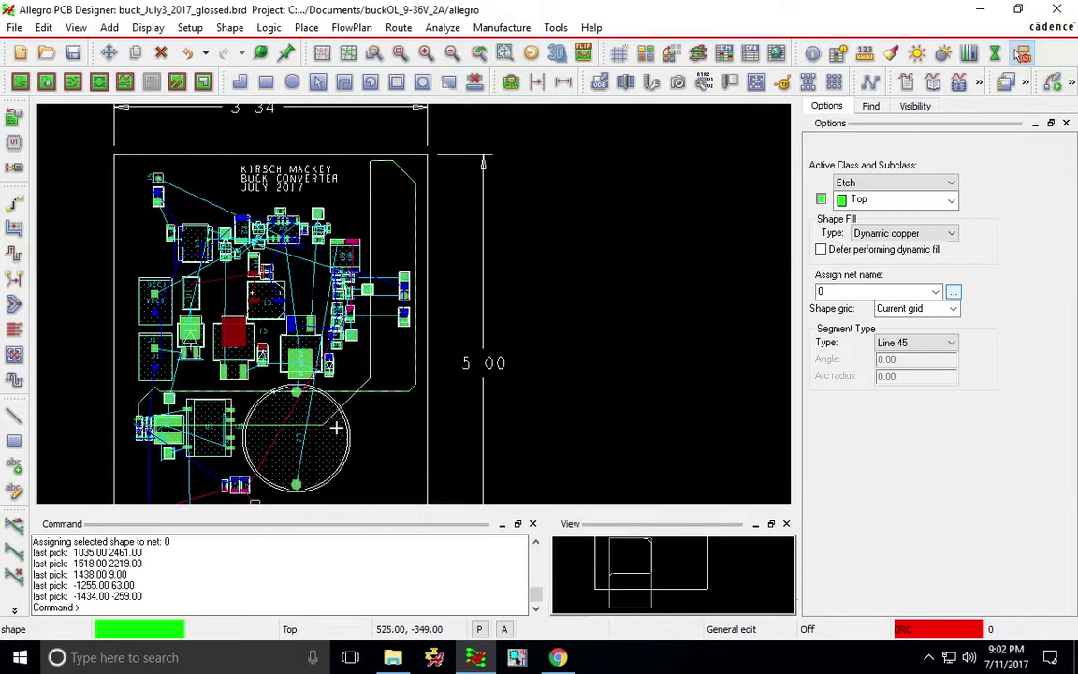
click(396, 440)
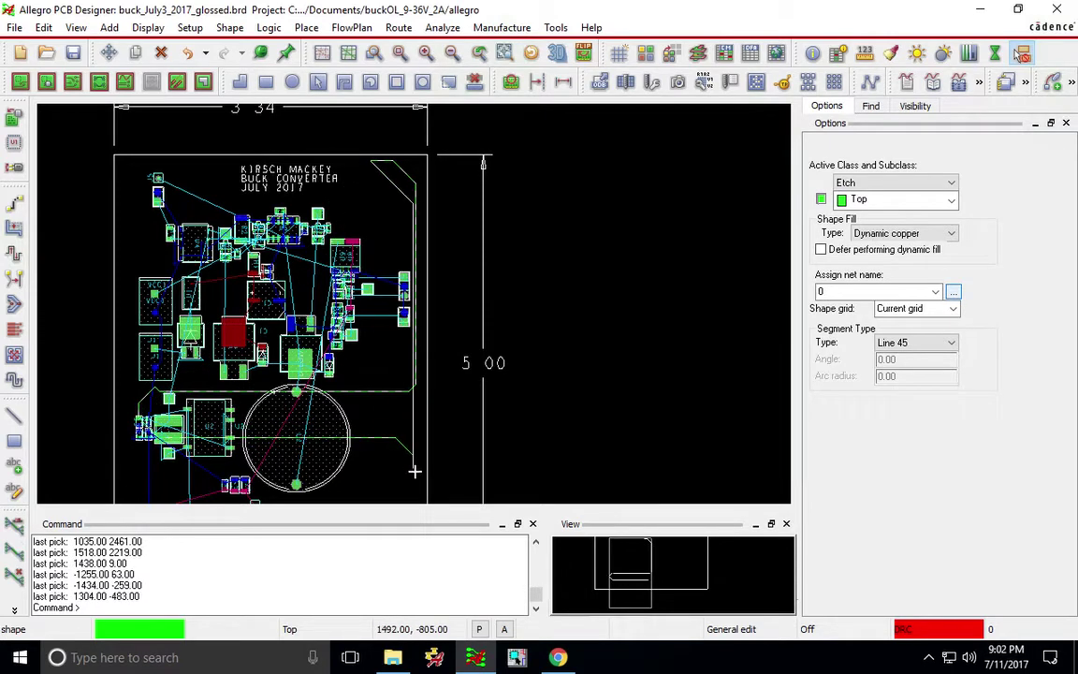
click(419, 476)
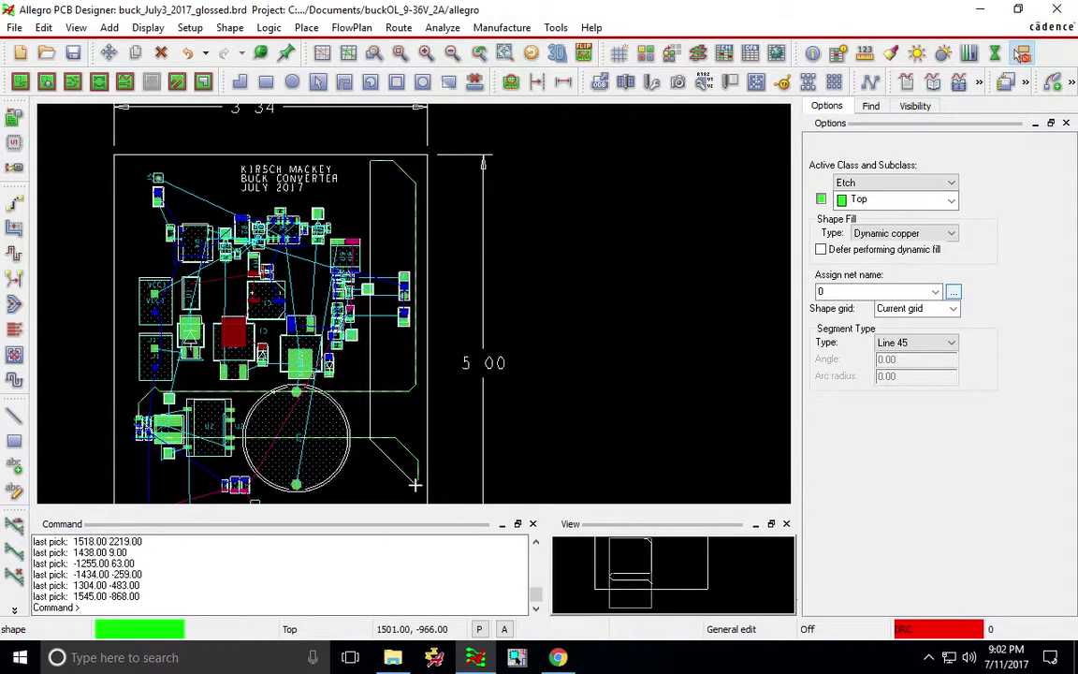
key(Down)
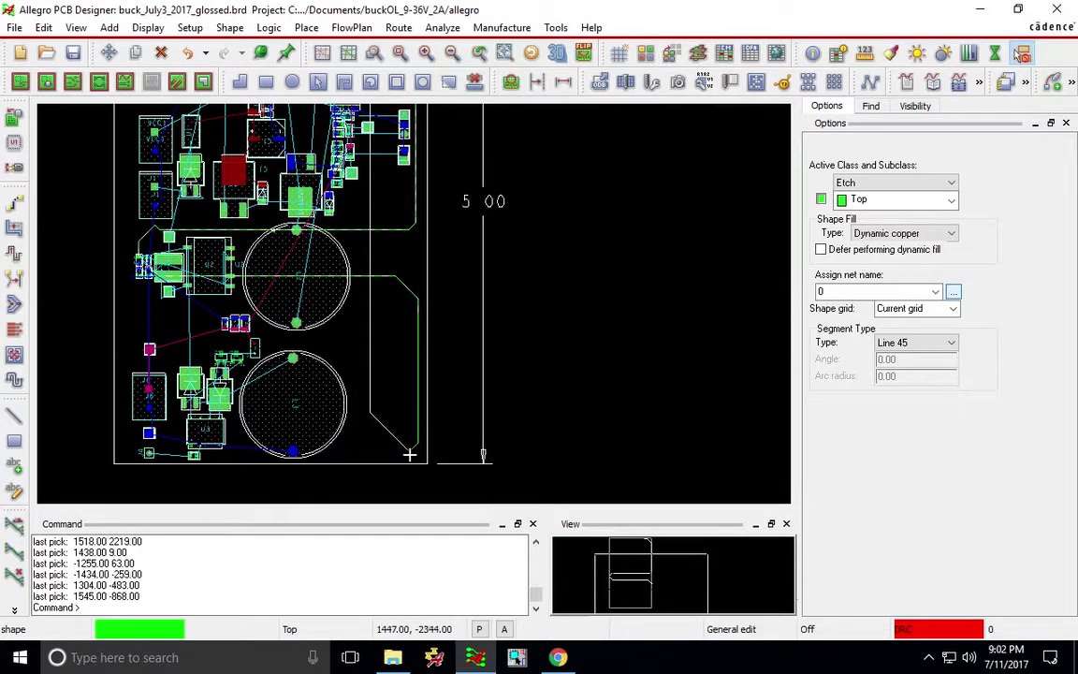
click(410, 455)
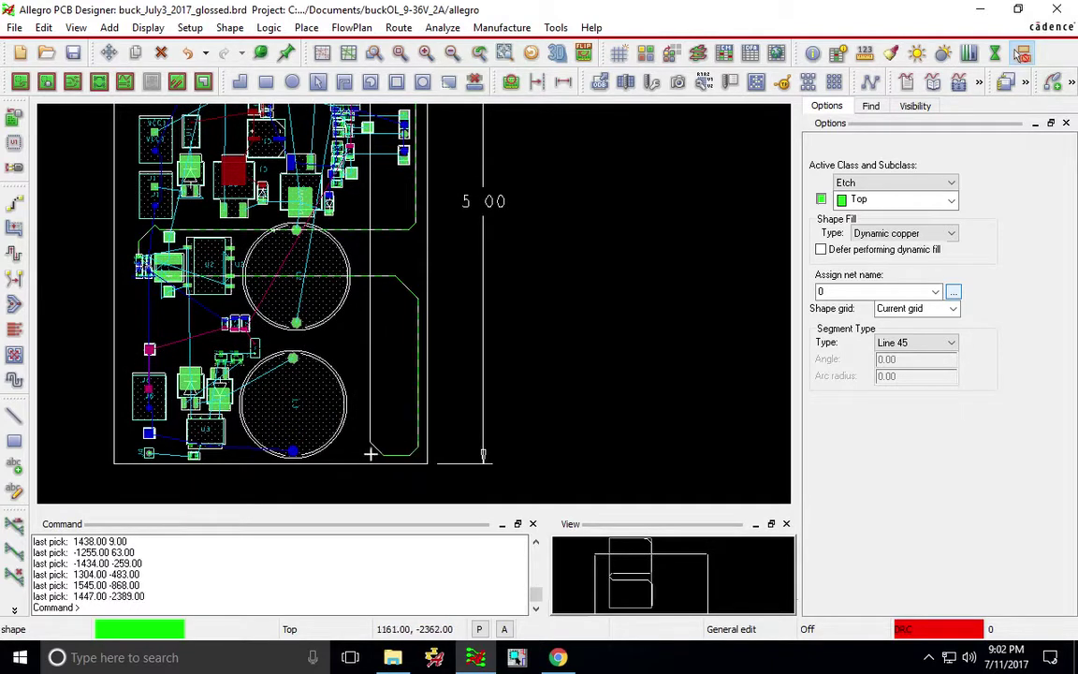
click(125, 452)
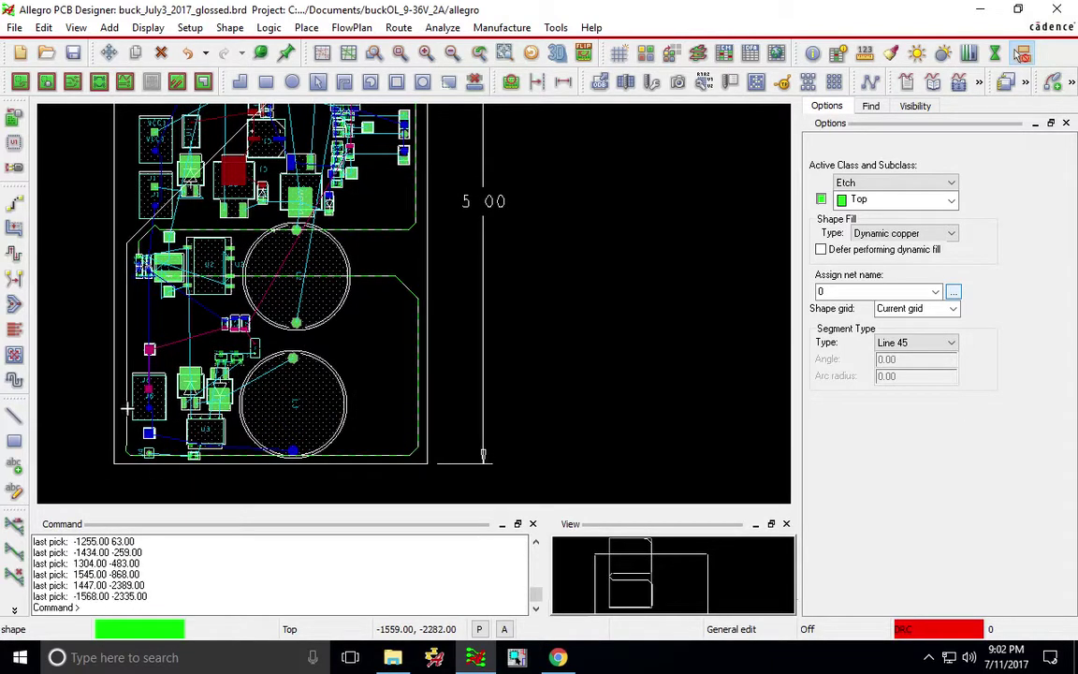
click(126, 145)
Step: Continue the outline around the top-left chamfer and along the top edge to its step-down
scroll(147, 121, up, 3)
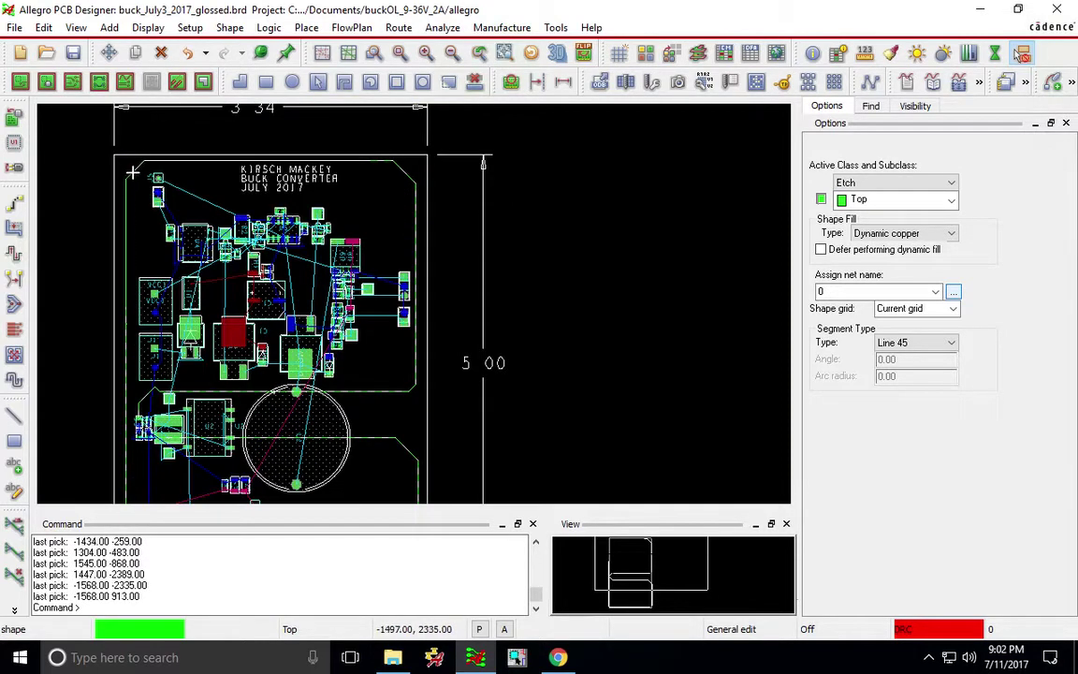
click(131, 165)
scroll(140, 162, up, 3)
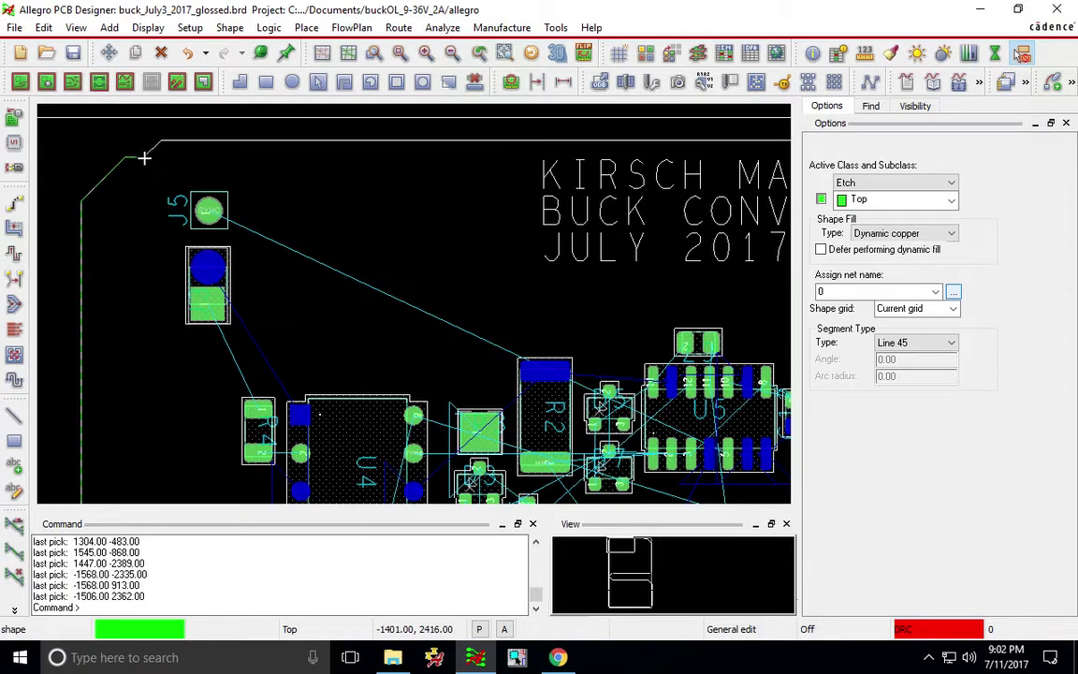
scroll(140, 160, up, 2)
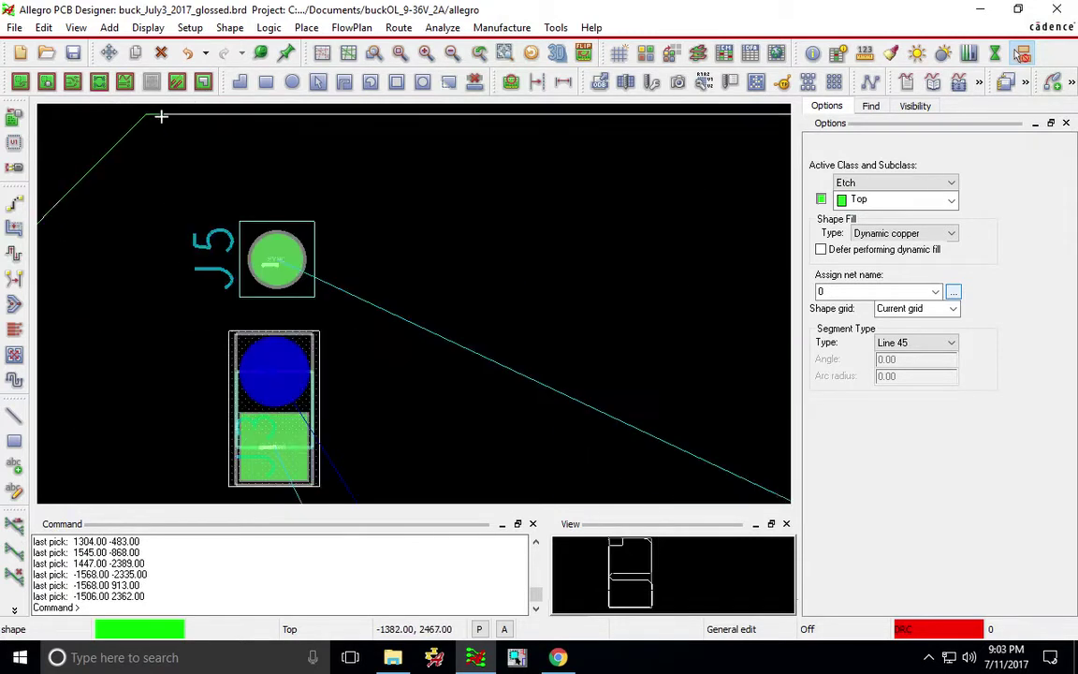
click(161, 113)
scroll(446, 125, down, 3)
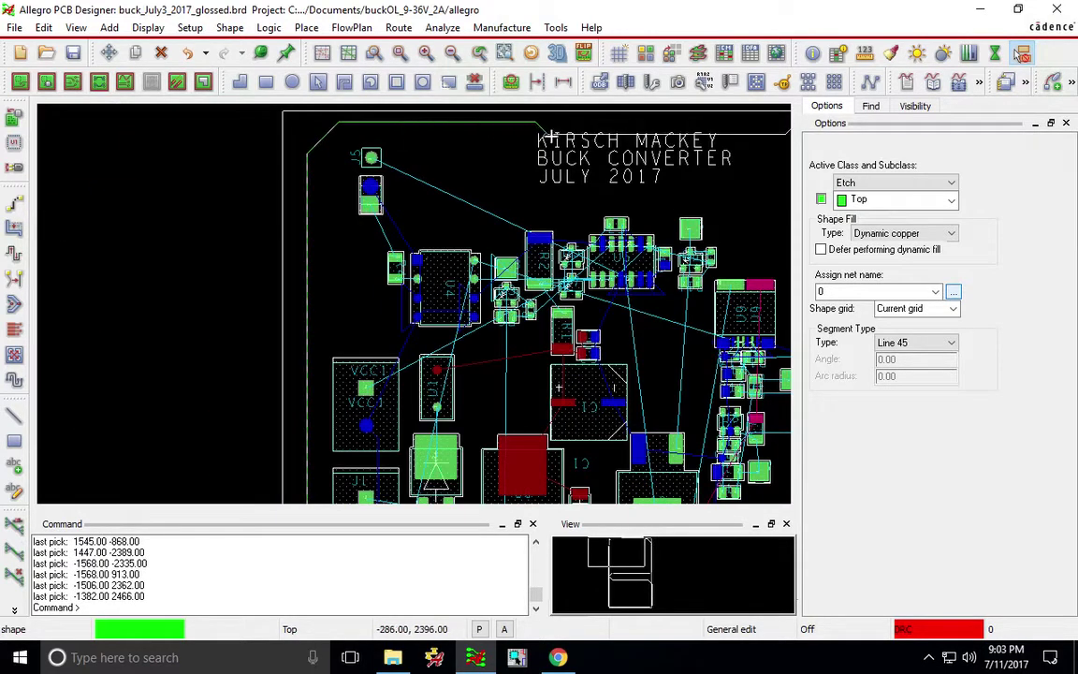
scroll(552, 129, down, 2)
scroll(662, 134, up, 2)
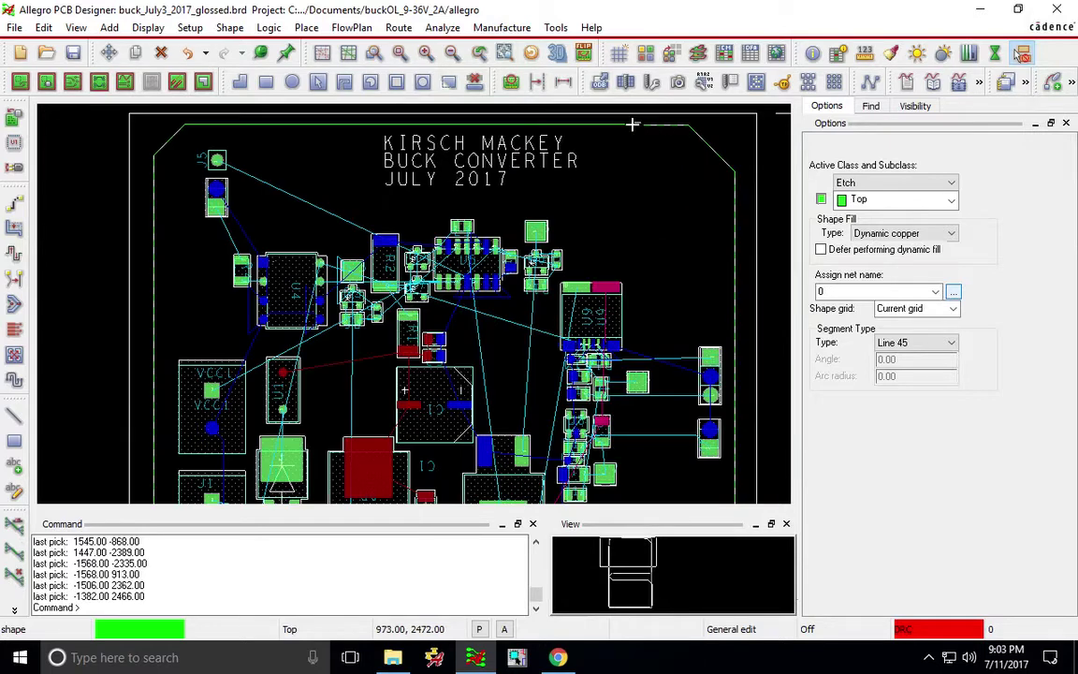
scroll(645, 124, up, 5)
click(645, 126)
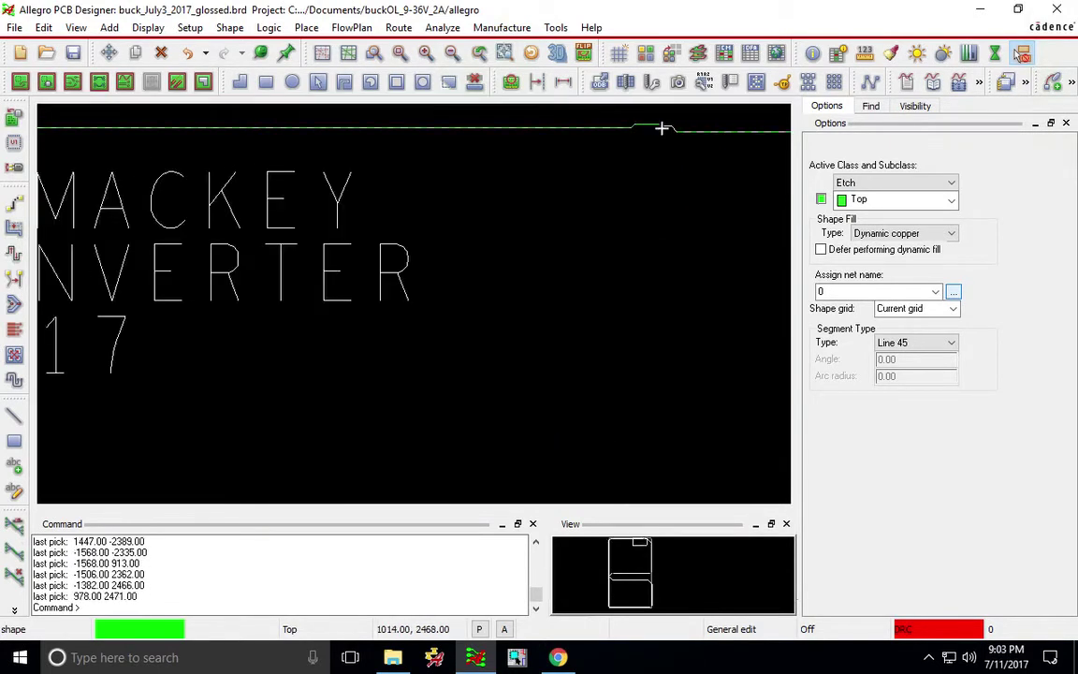
scroll(670, 129, up, 3)
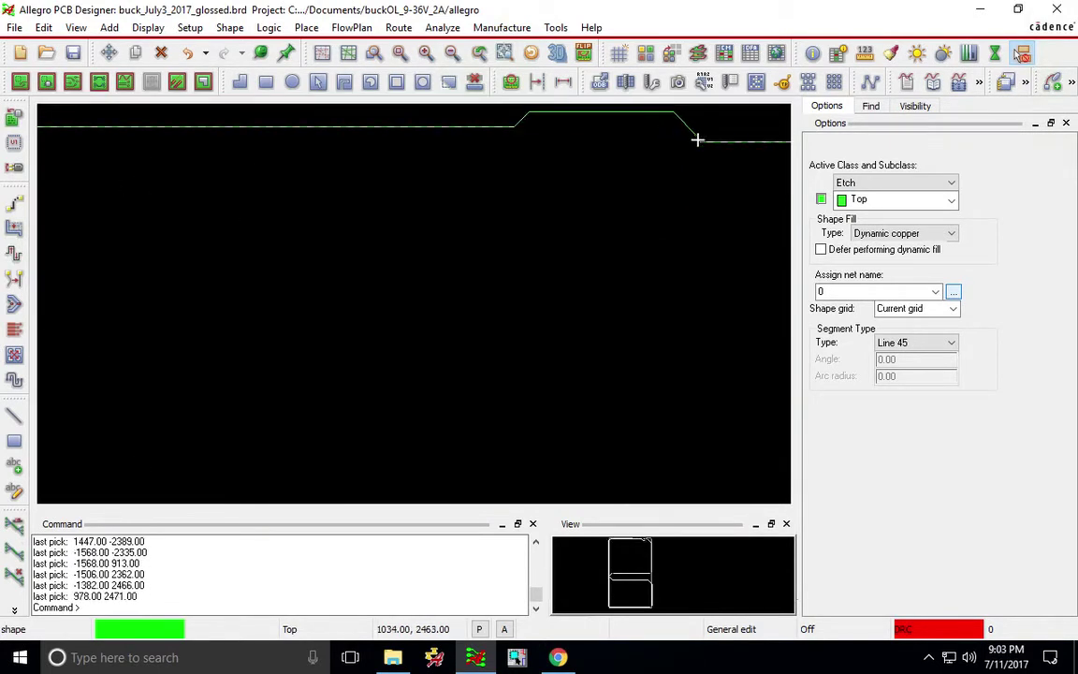
click(699, 141)
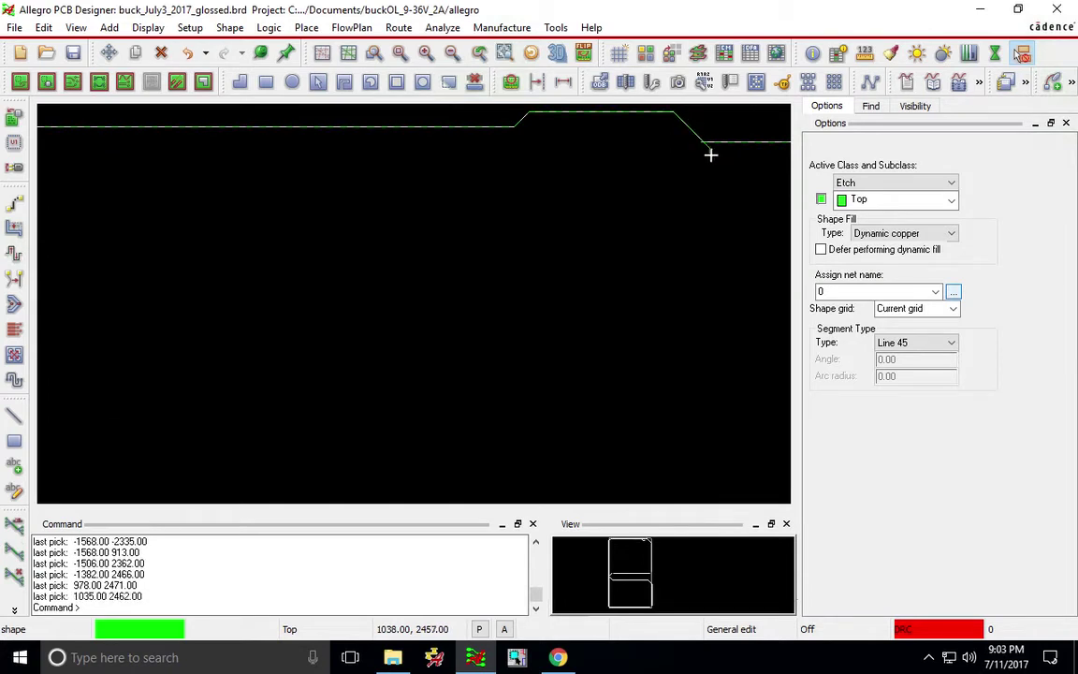
scroll(709, 155, up, 3)
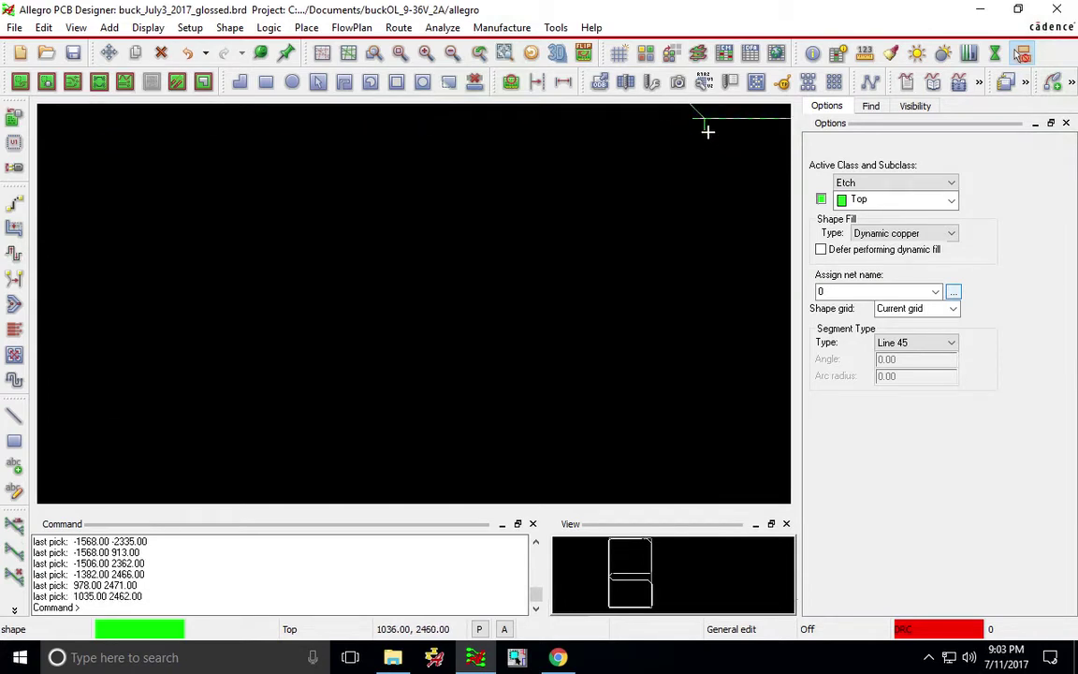
key(Up)
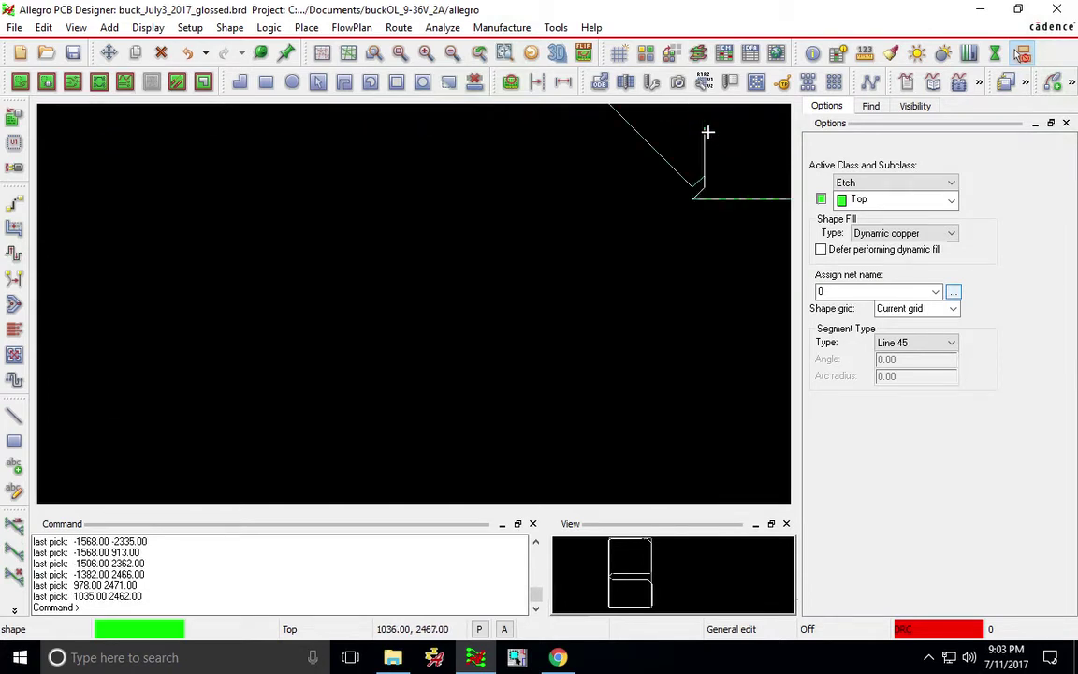
Step: Close the net-0 outline at its first vertex so it fills, then end the shape with Done
click(699, 197)
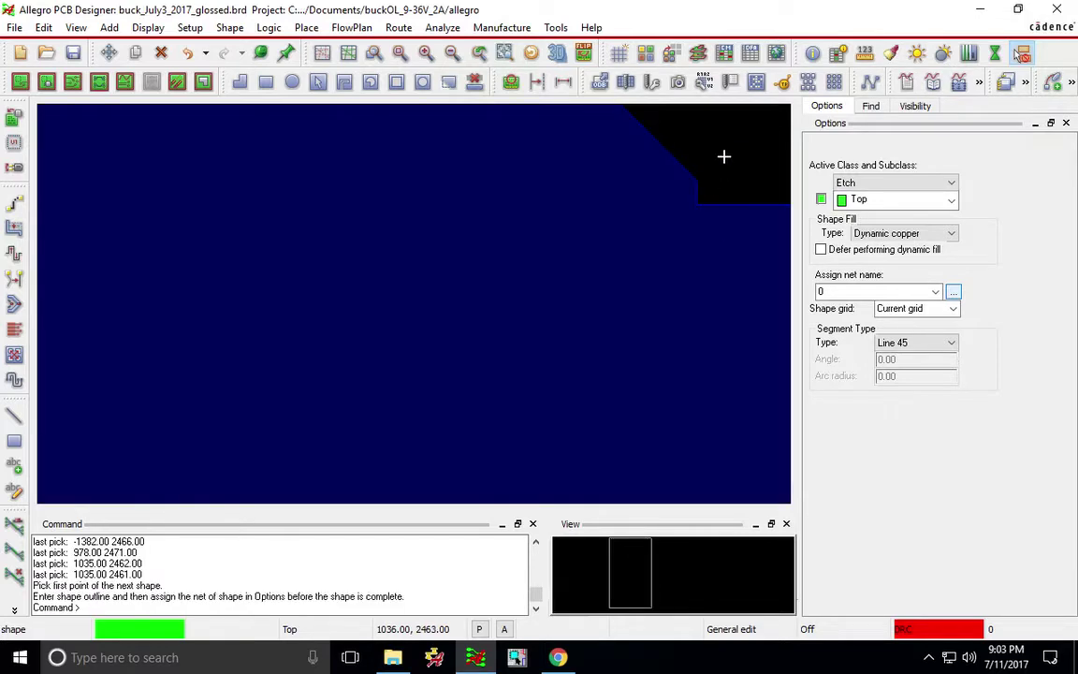
scroll(711, 176, down, 4)
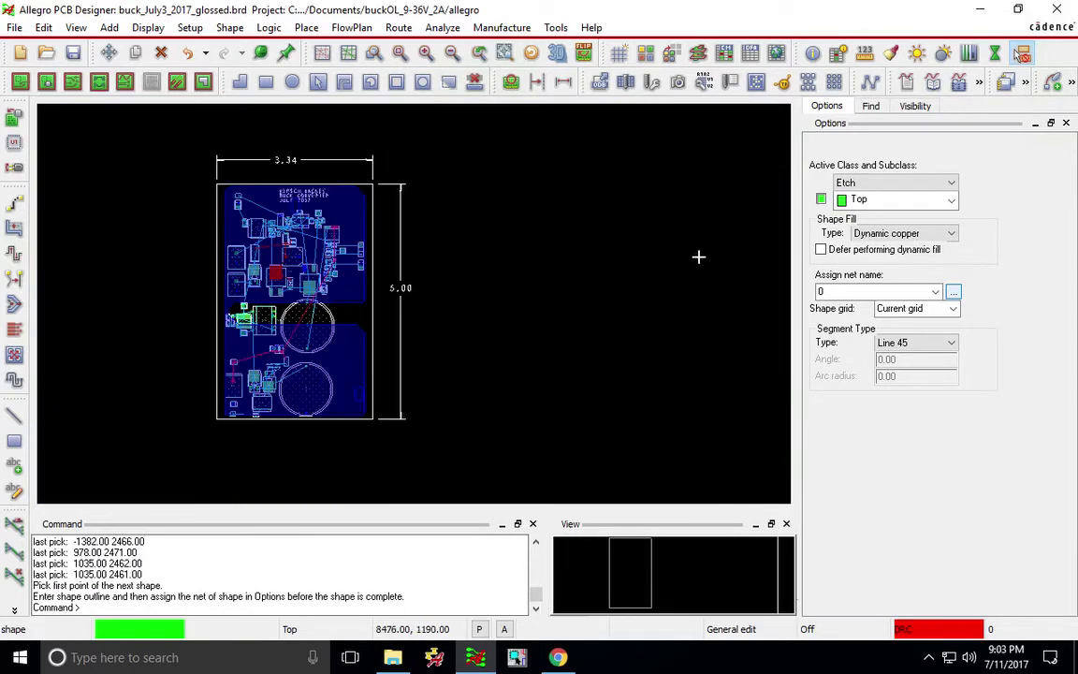
scroll(258, 324, up, 2)
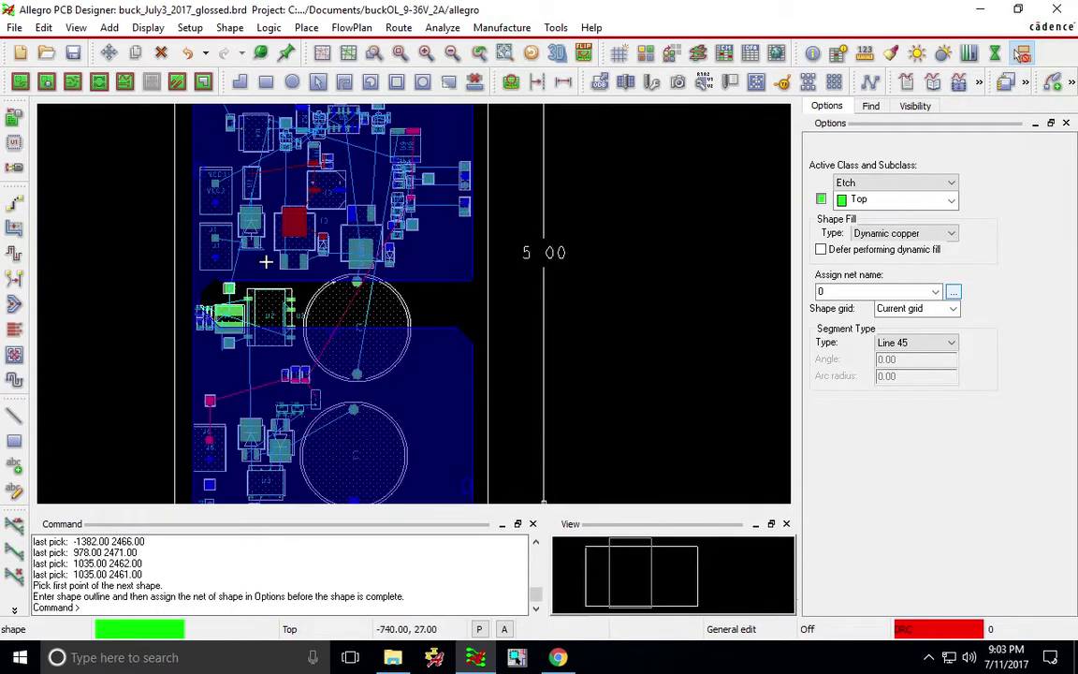
right_click(617, 236)
click(632, 234)
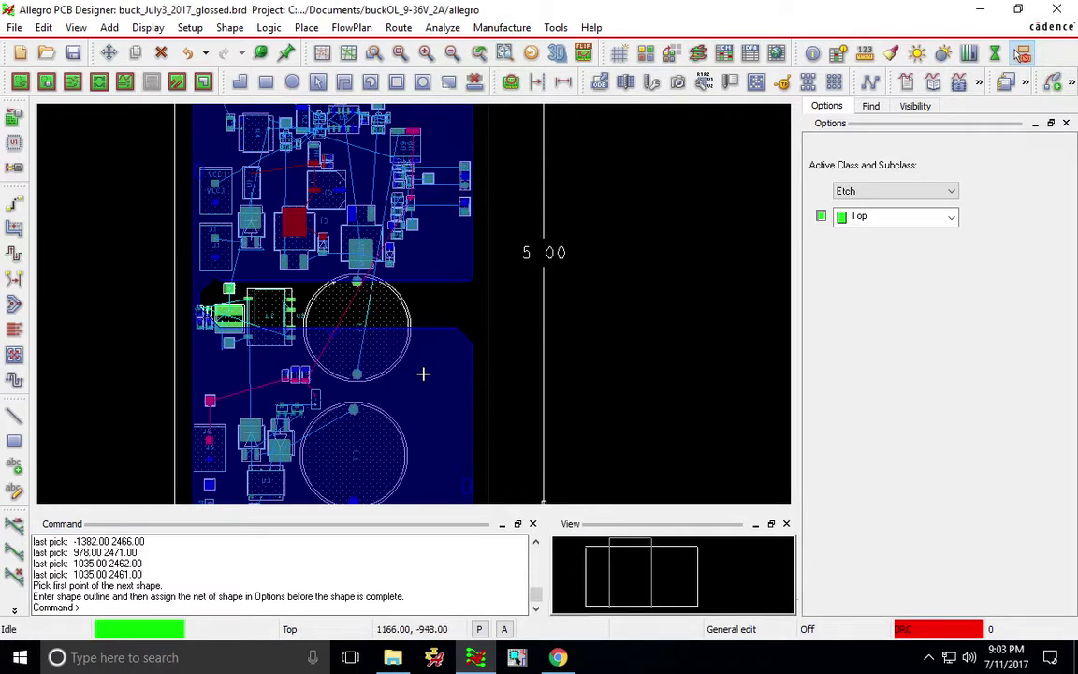
scroll(423, 374, down, 2)
scroll(356, 361, up, 2)
scroll(218, 314, up, 1)
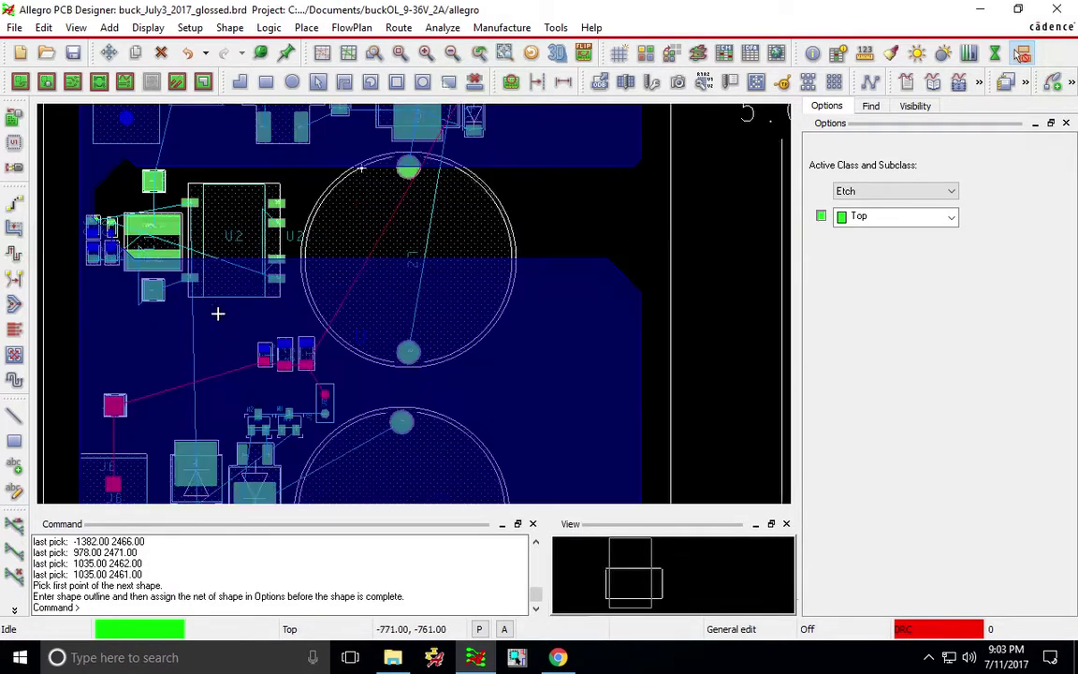
scroll(218, 314, up, 1)
scroll(217, 214, down, 2)
scroll(287, 290, up, 1)
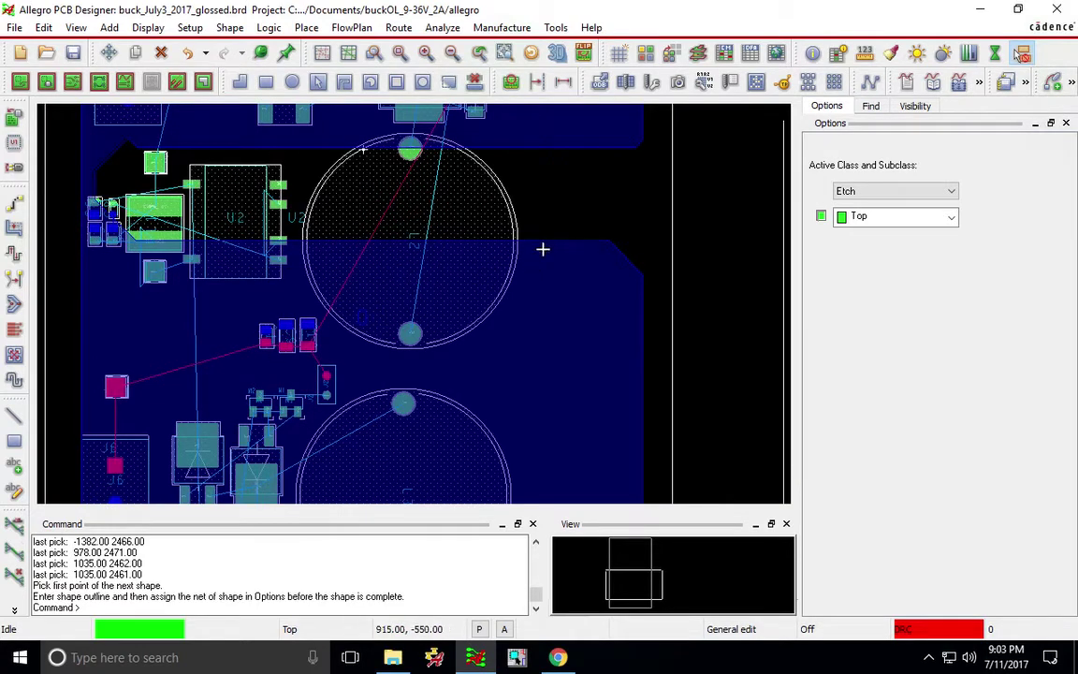
Step: Start a new dynamic copper polygon assigned to net +12V
click(580, 184)
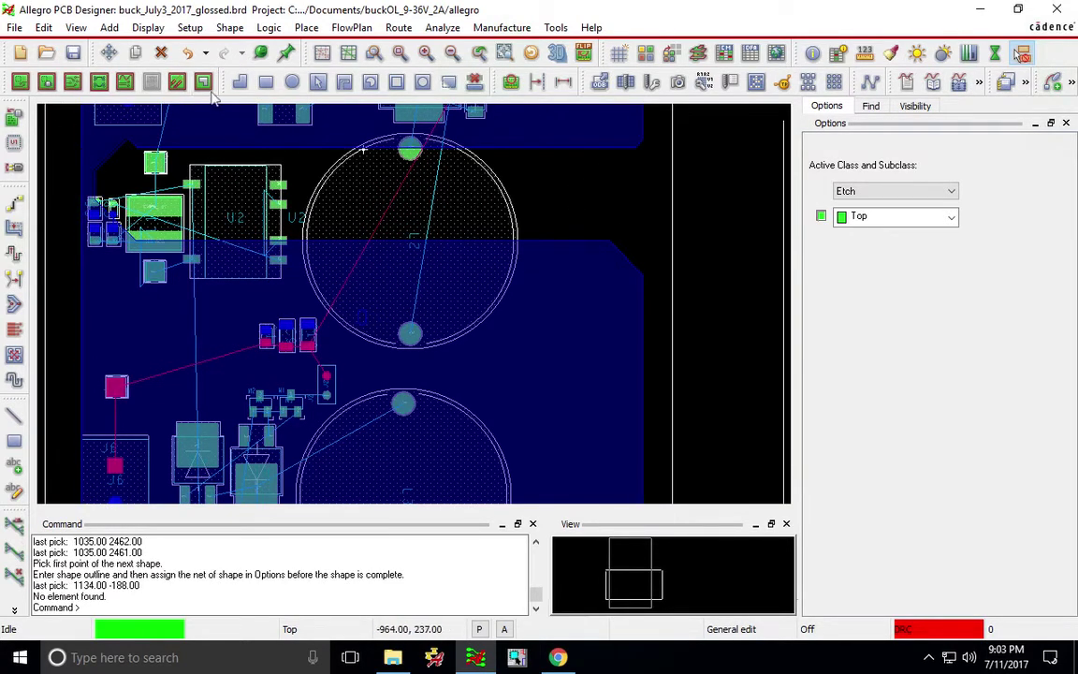
click(203, 81)
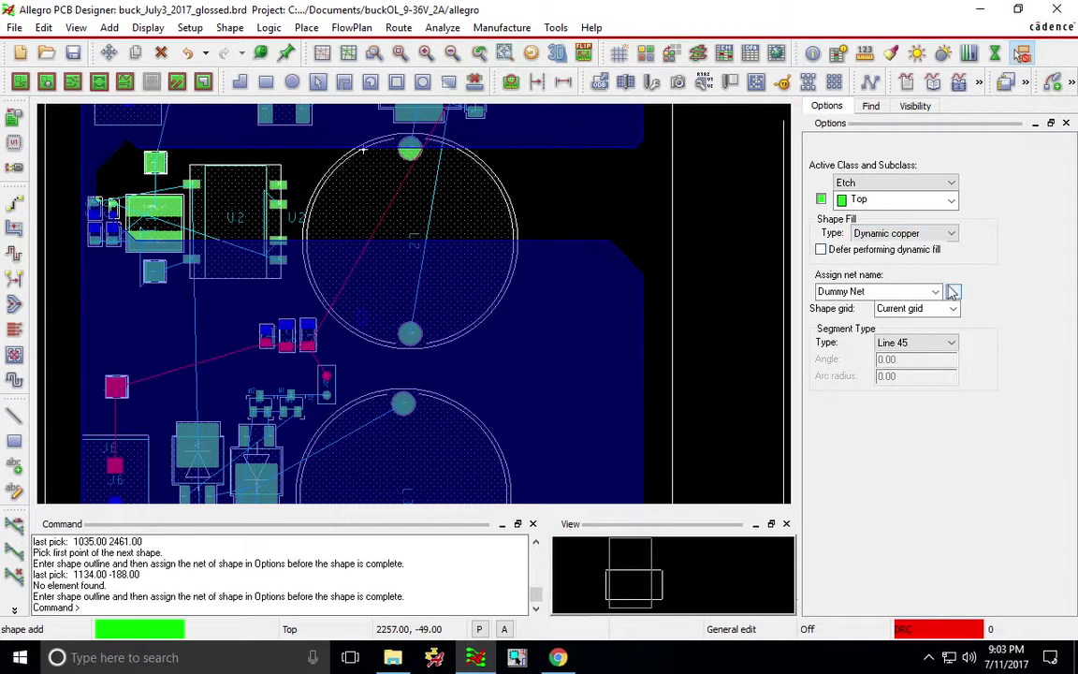
click(953, 292)
click(449, 335)
key(Return)
Step: Outline the +12V band from the board's right side across to U2 and back
click(614, 160)
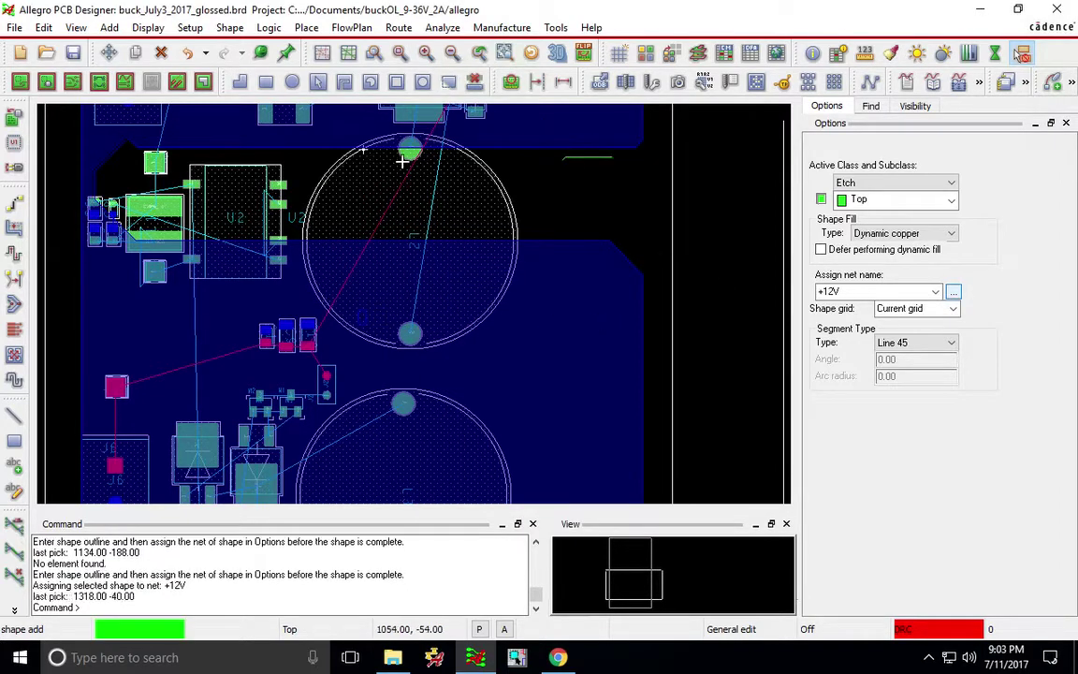
click(150, 189)
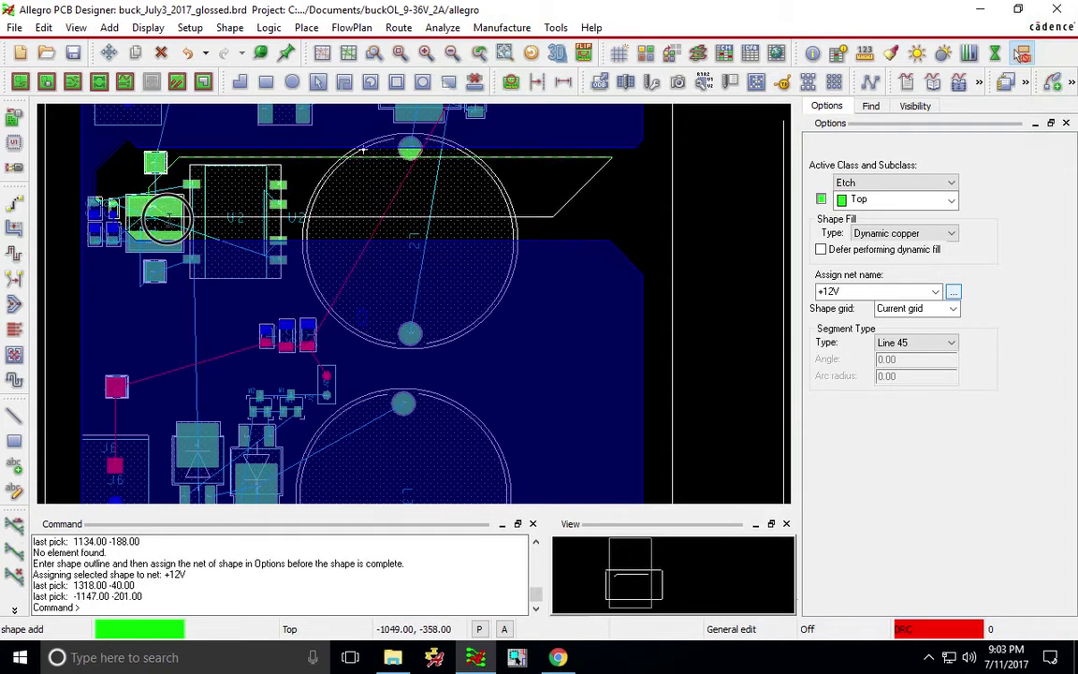
click(169, 218)
click(615, 228)
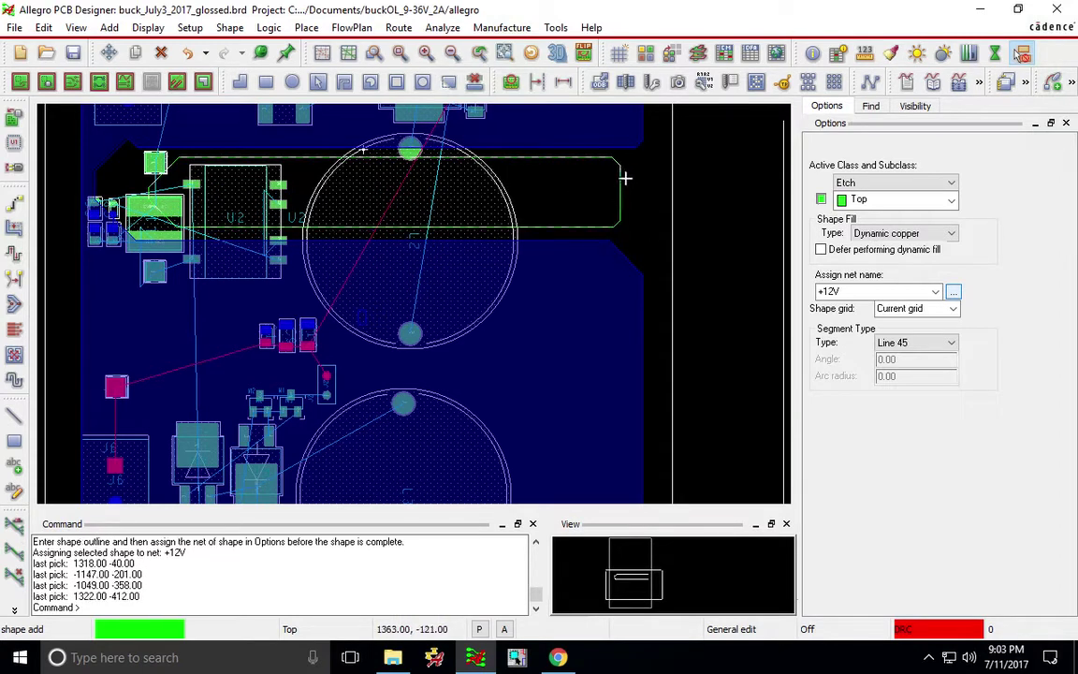
click(625, 165)
Step: Undo a misplaced vertex with Oops, add top-edge vertices and close the +12V band
scroll(622, 159, up, 2)
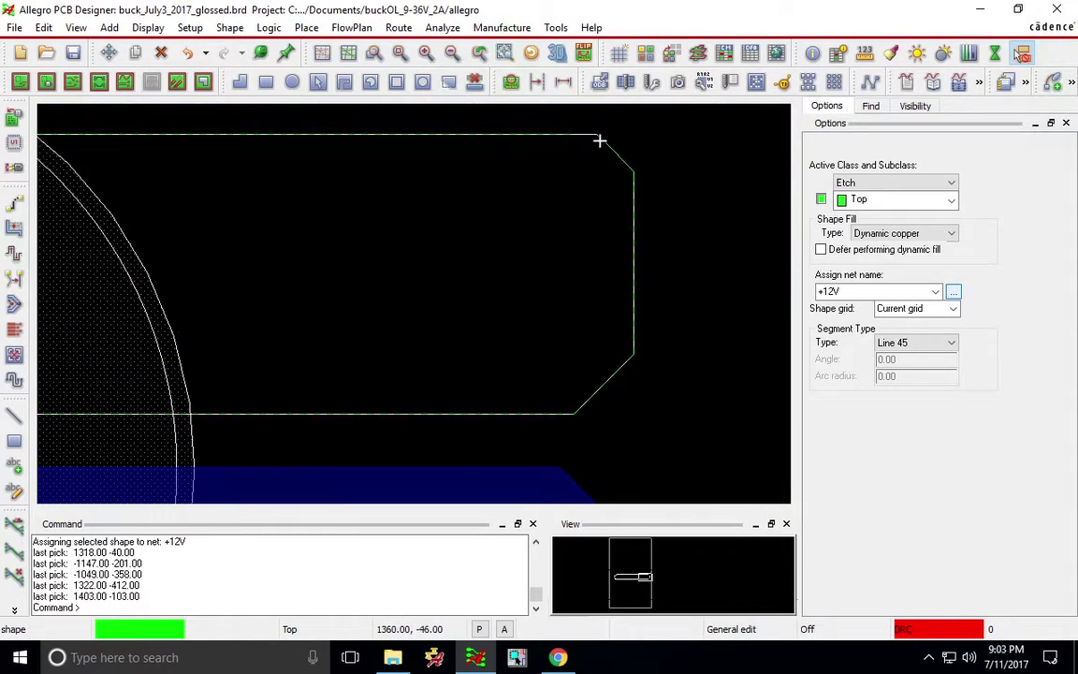
click(593, 136)
right_click(595, 141)
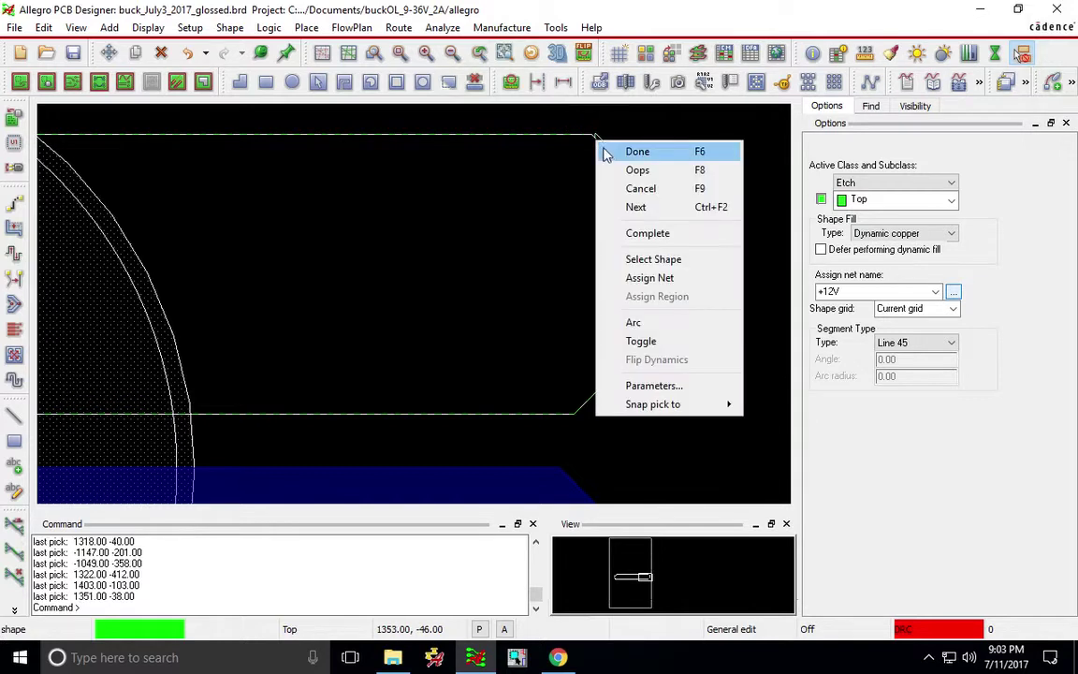
click(613, 171)
scroll(601, 141, up, 1)
click(585, 118)
scroll(486, 121, up, 1)
click(480, 119)
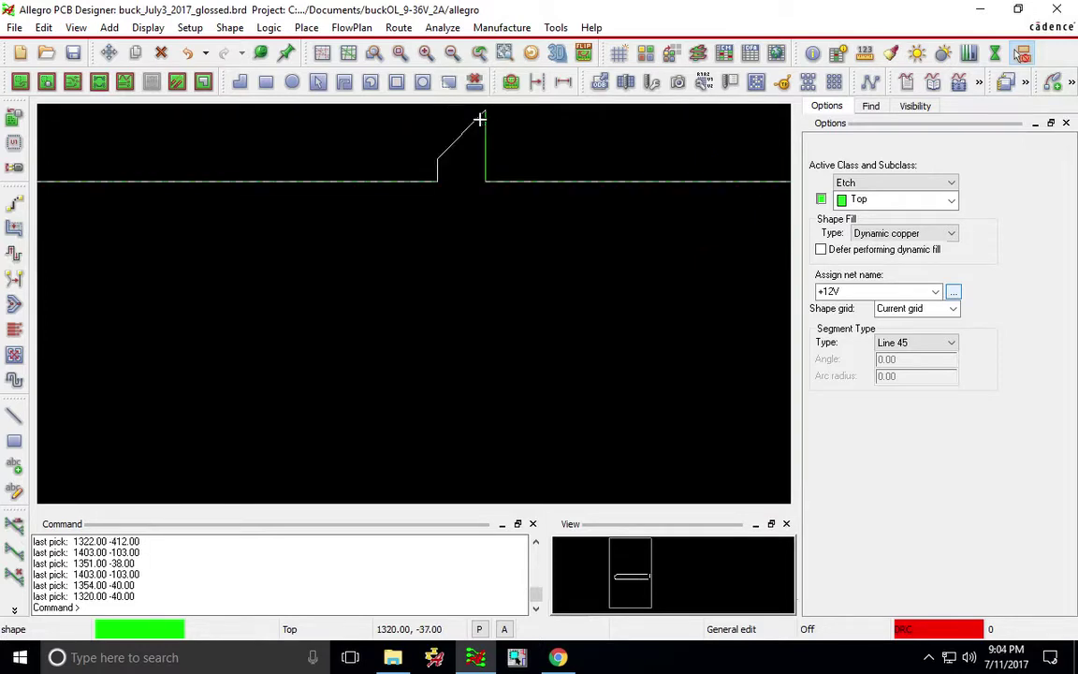
click(438, 183)
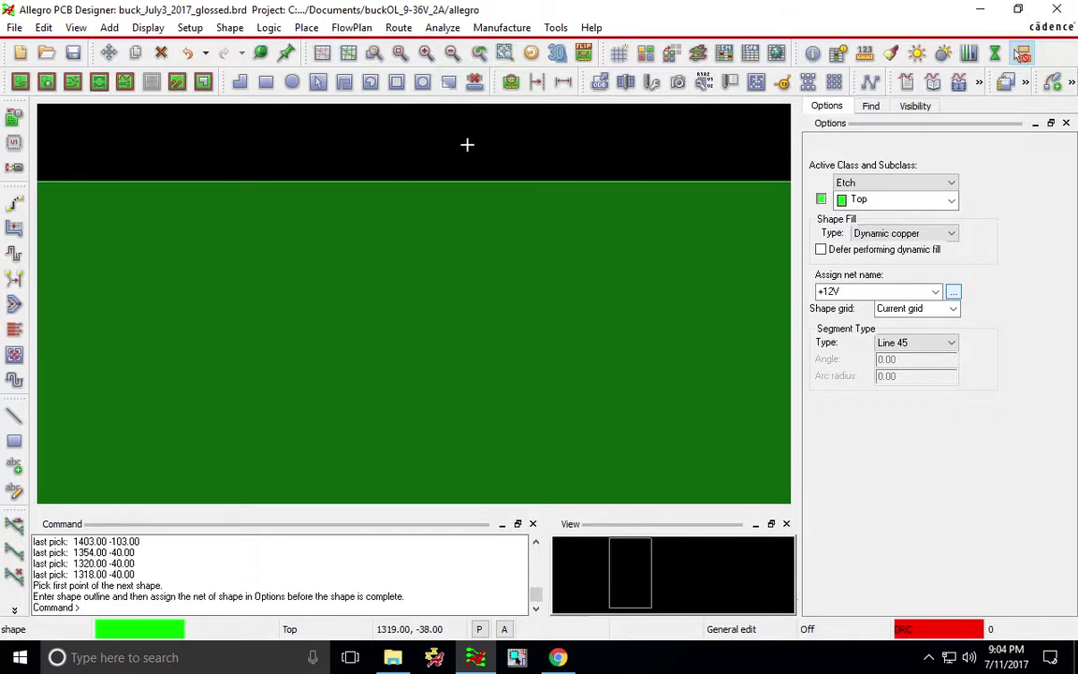
Step: End the +12V shape command with Done
scroll(467, 144, down, 4)
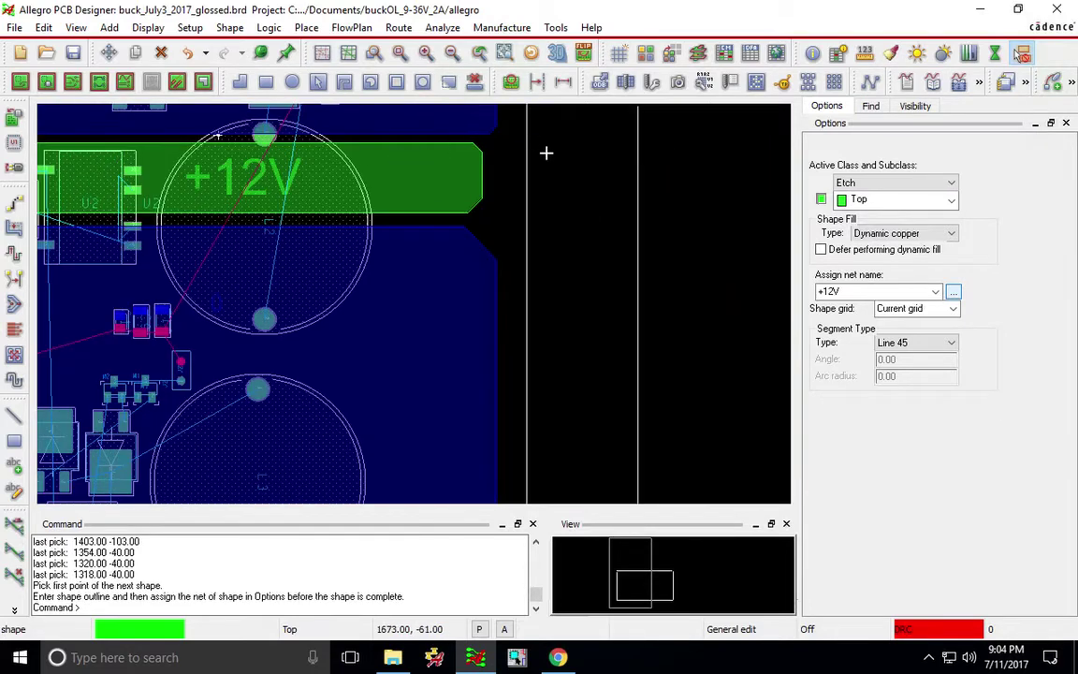
right_click(546, 152)
click(554, 157)
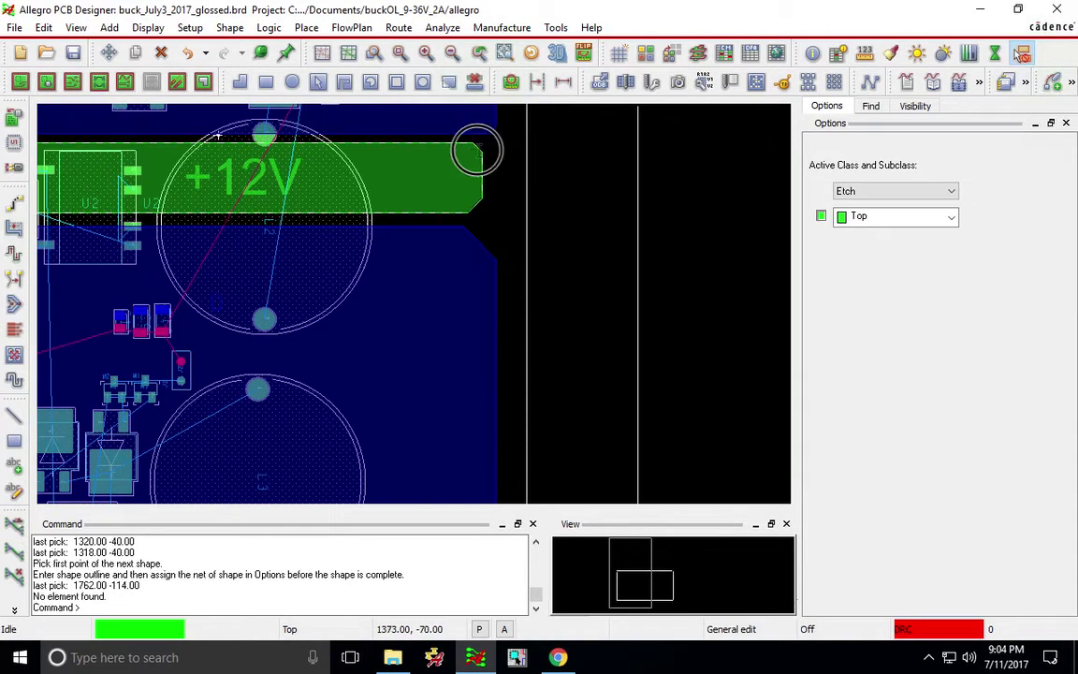
Step: Select the +12V shape and choose Net > Assign color from its context menu
click(477, 150)
right_click(478, 152)
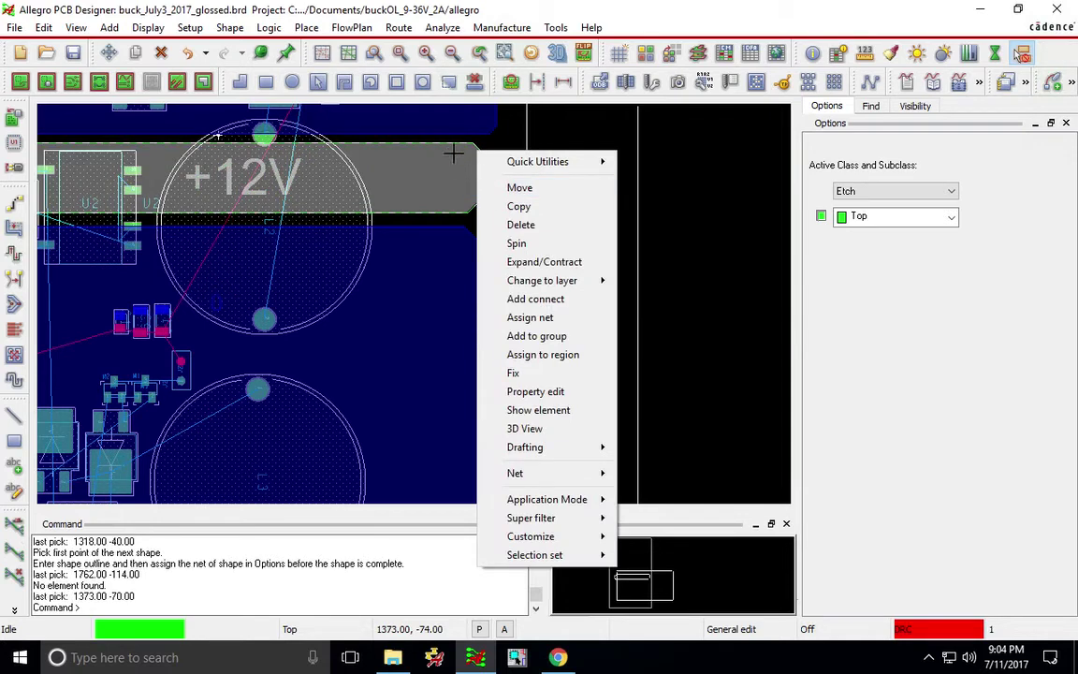
mouse_move(567, 287)
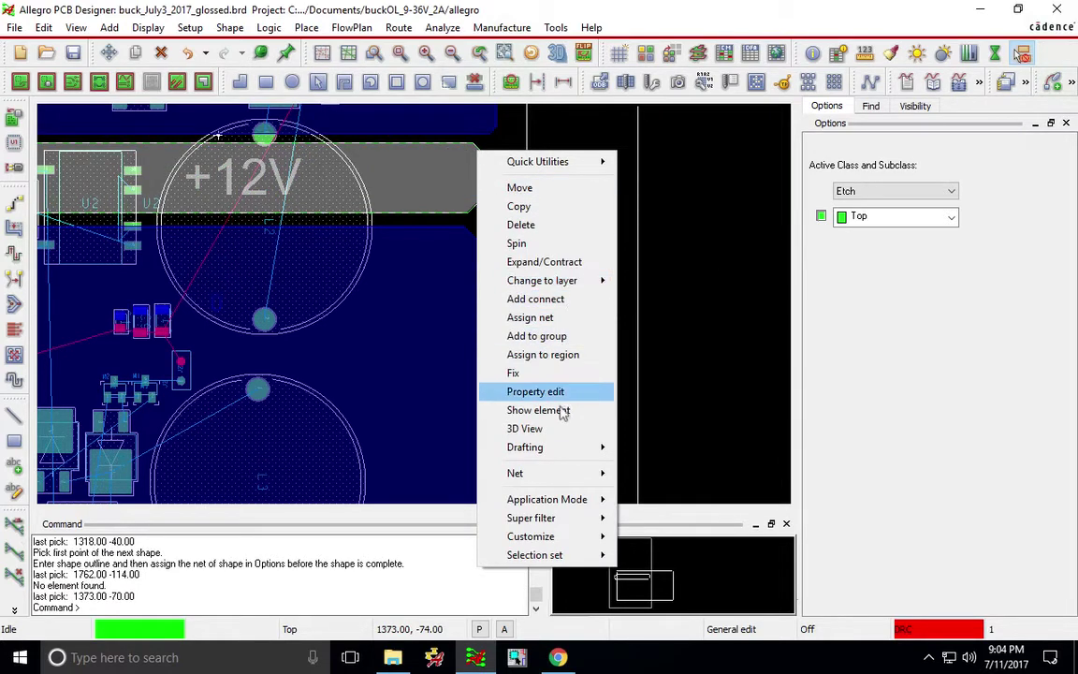
mouse_move(557, 457)
mouse_move(510, 473)
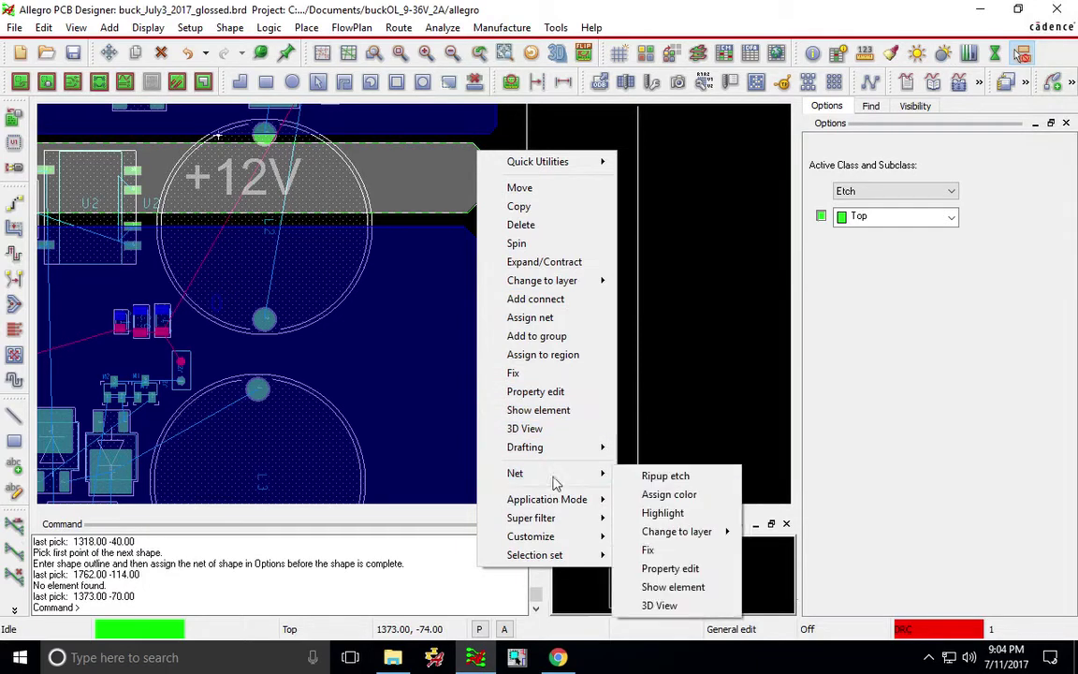
click(668, 495)
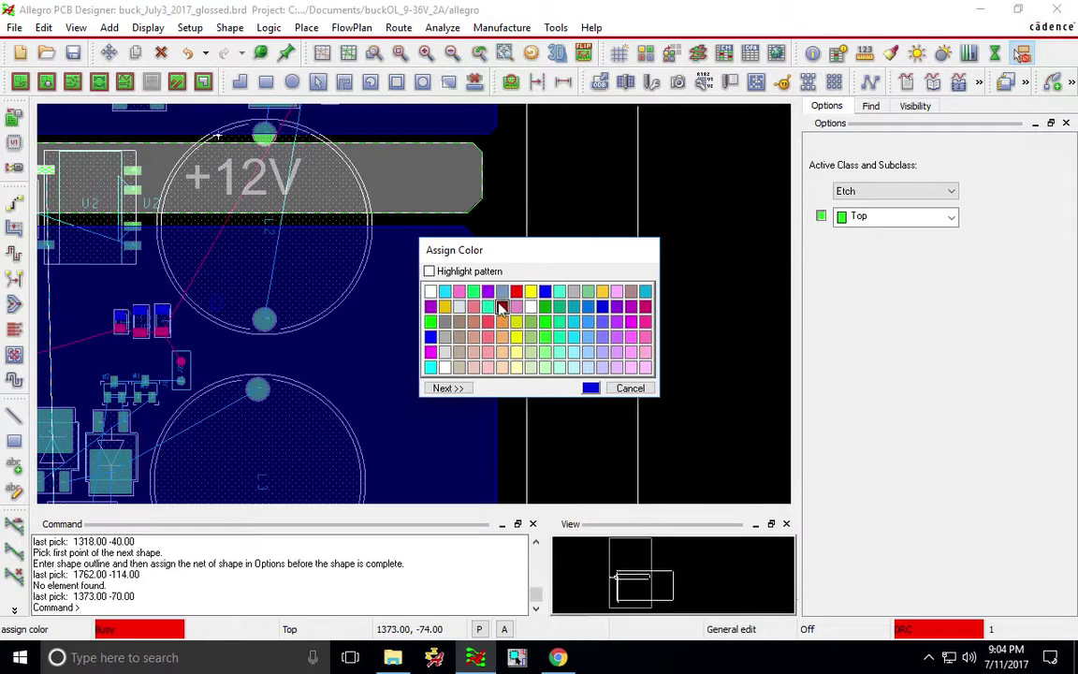
Step: Give the +12V net a dark red swatch and zoom around the board to inspect it
click(498, 306)
key(F2)
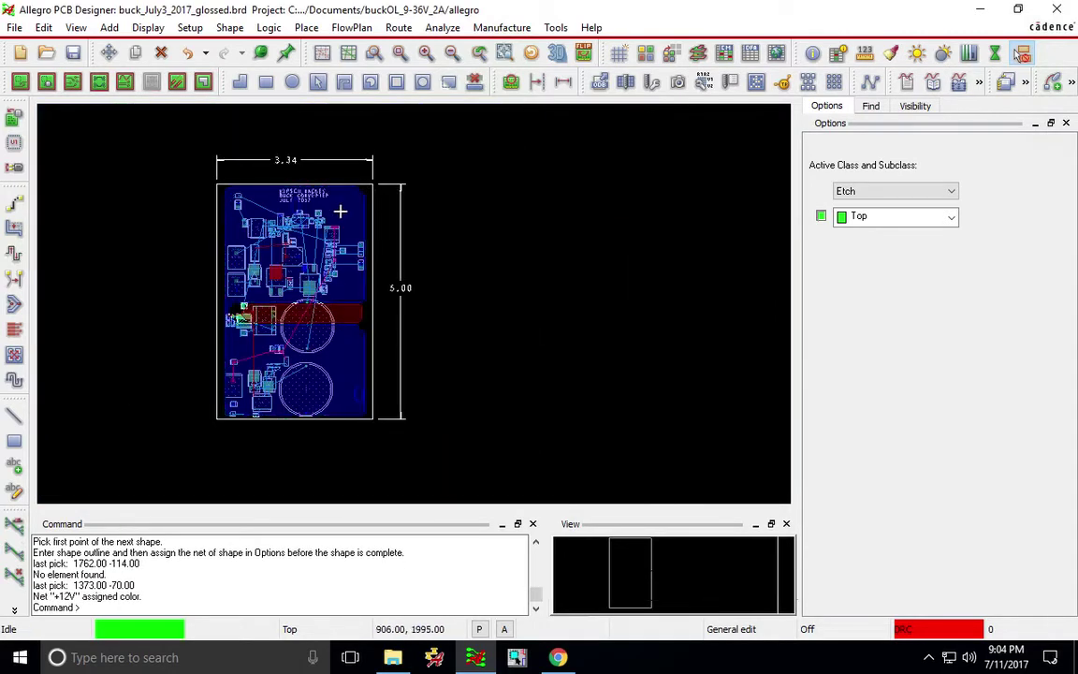
scroll(257, 296, up, 4)
scroll(348, 231, down, 2)
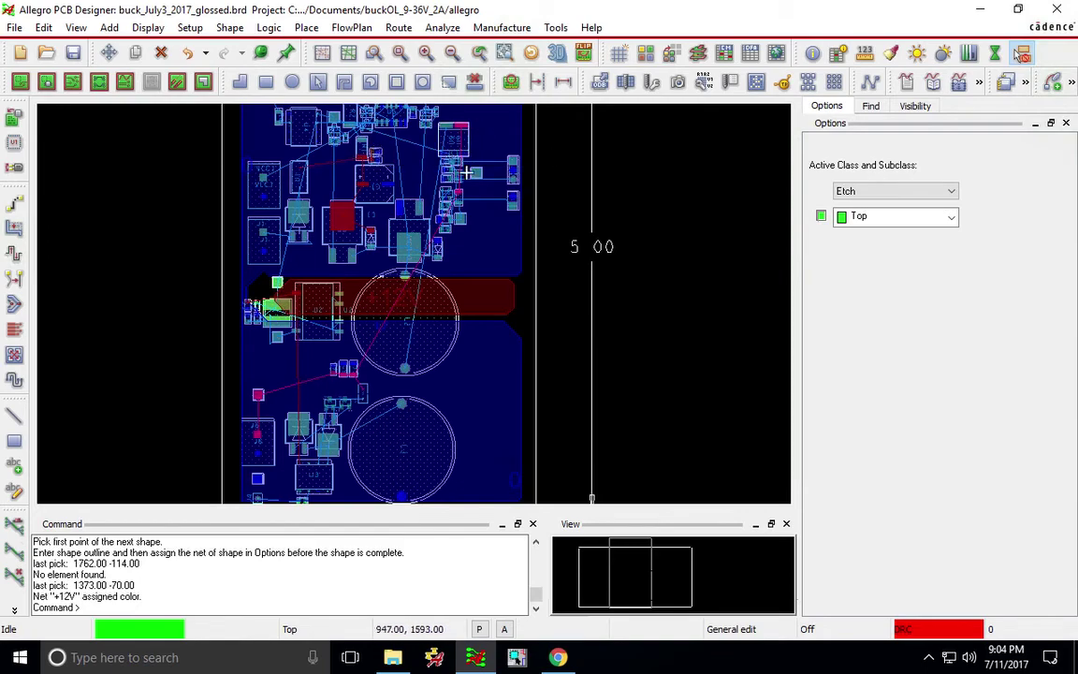
scroll(366, 323, up, 2)
scroll(366, 326, up, 2)
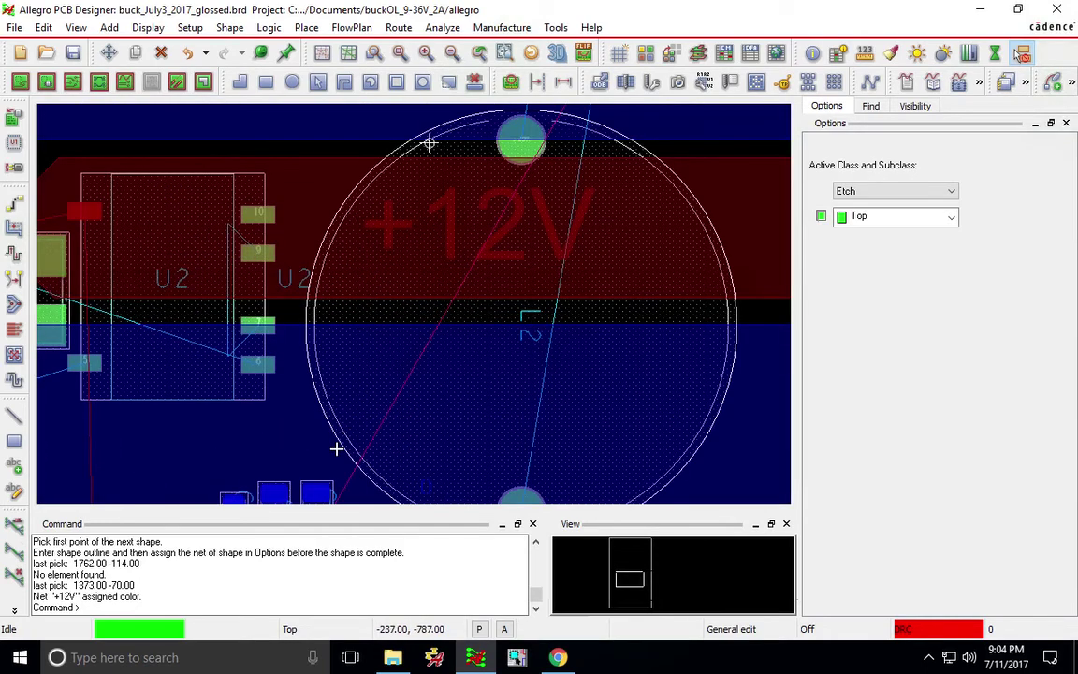
scroll(356, 416, down, 2)
scroll(342, 482, up, 3)
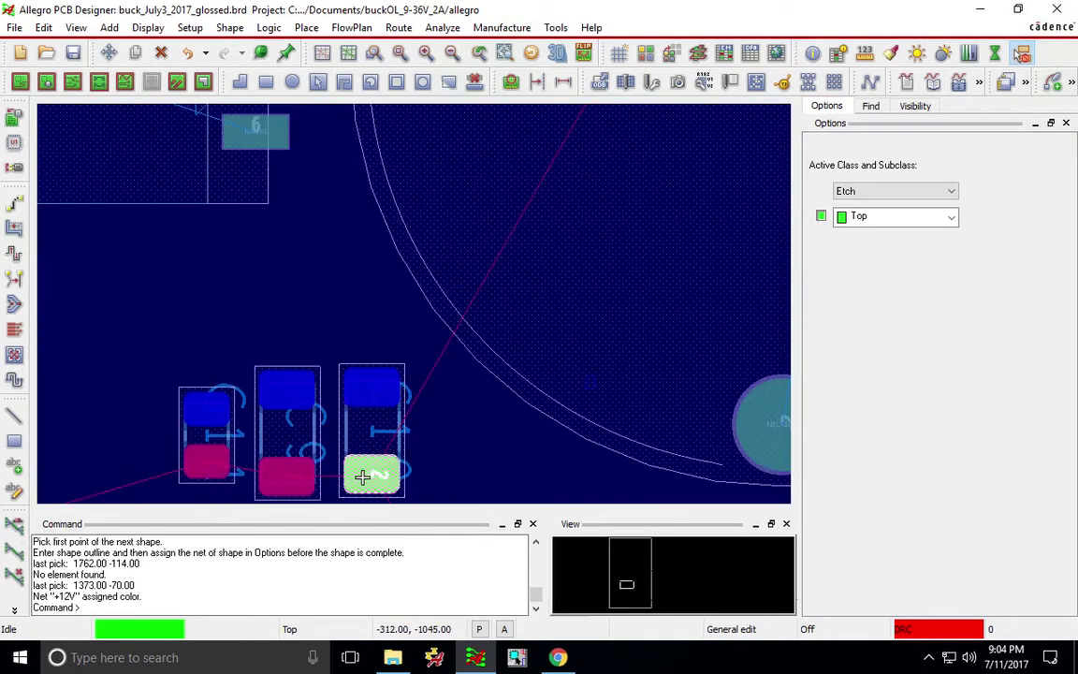
scroll(437, 383, down, 3)
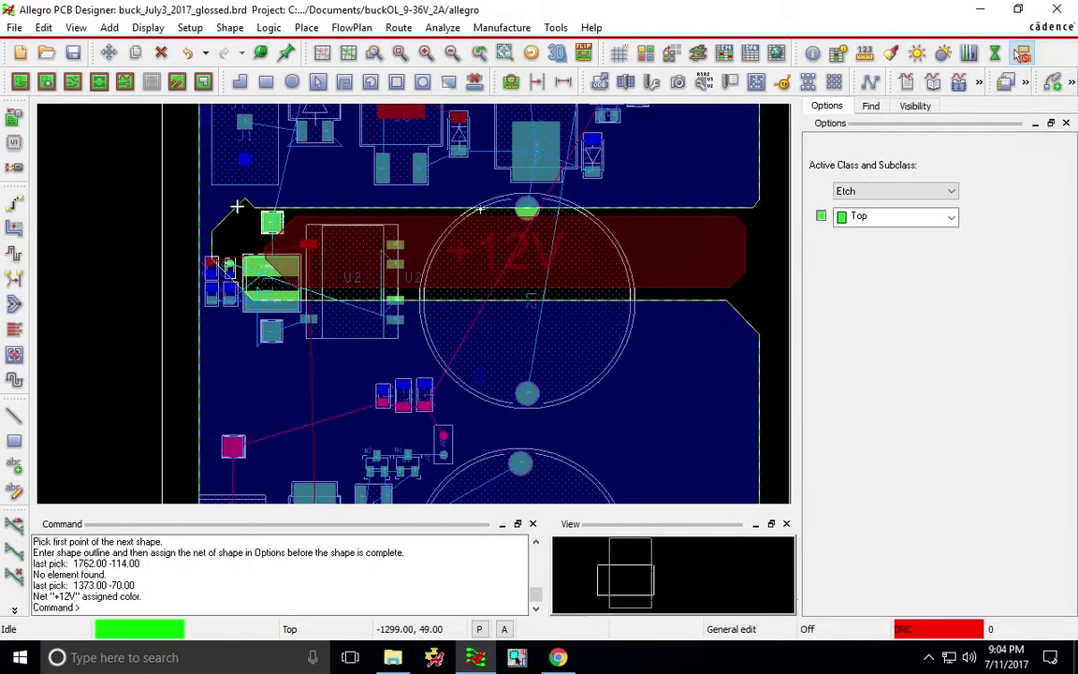
scroll(251, 183, down, 2)
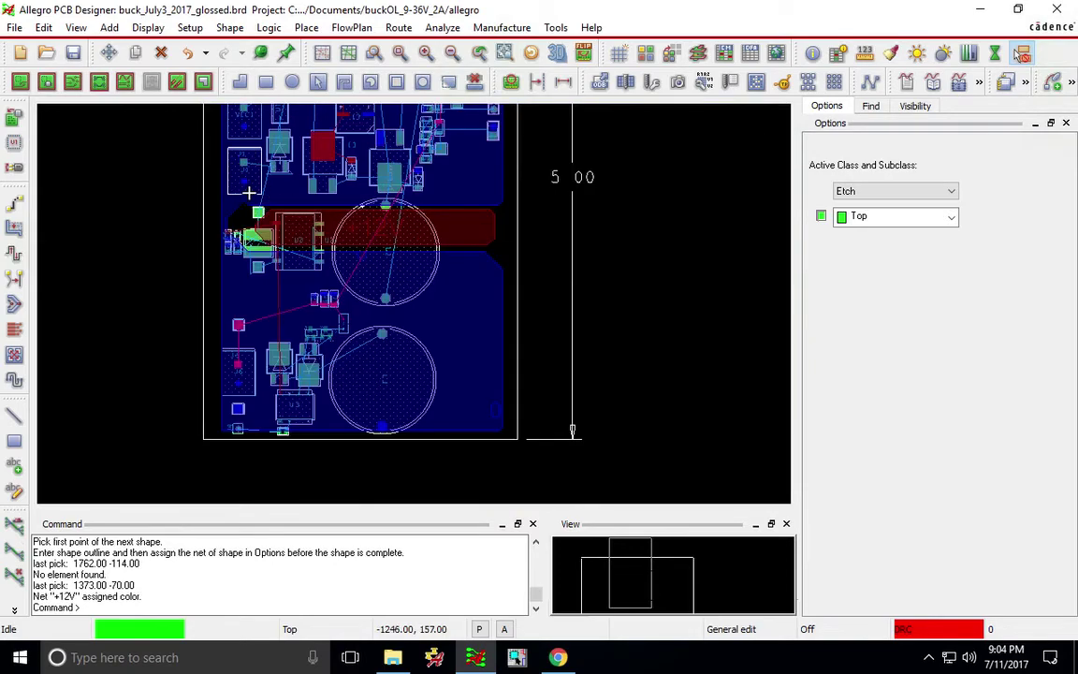
scroll(250, 173, up, 5)
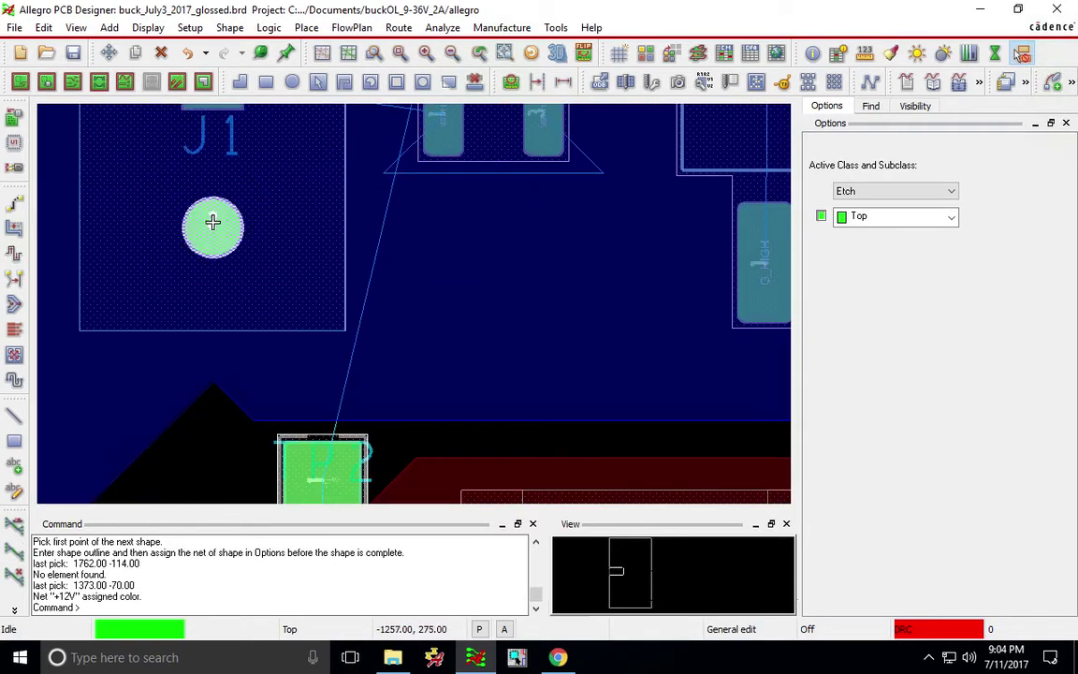
scroll(215, 224, up, 2)
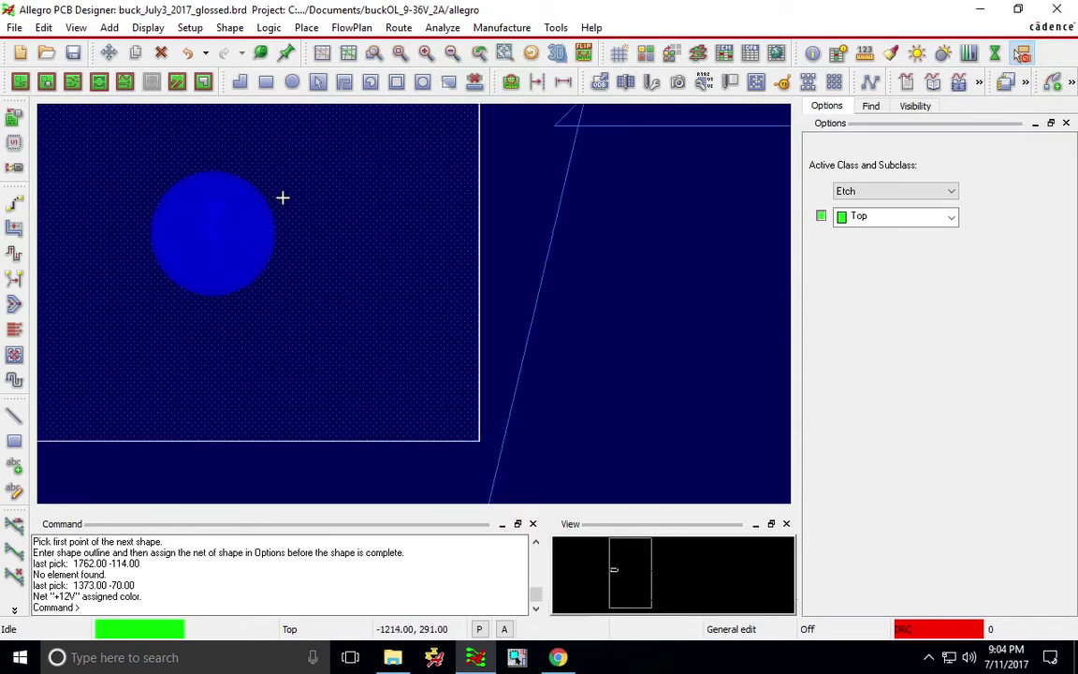
Step: Update all dynamic shapes to Smooth in Shape > Global Dynamic Params and confirm with OK
click(230, 27)
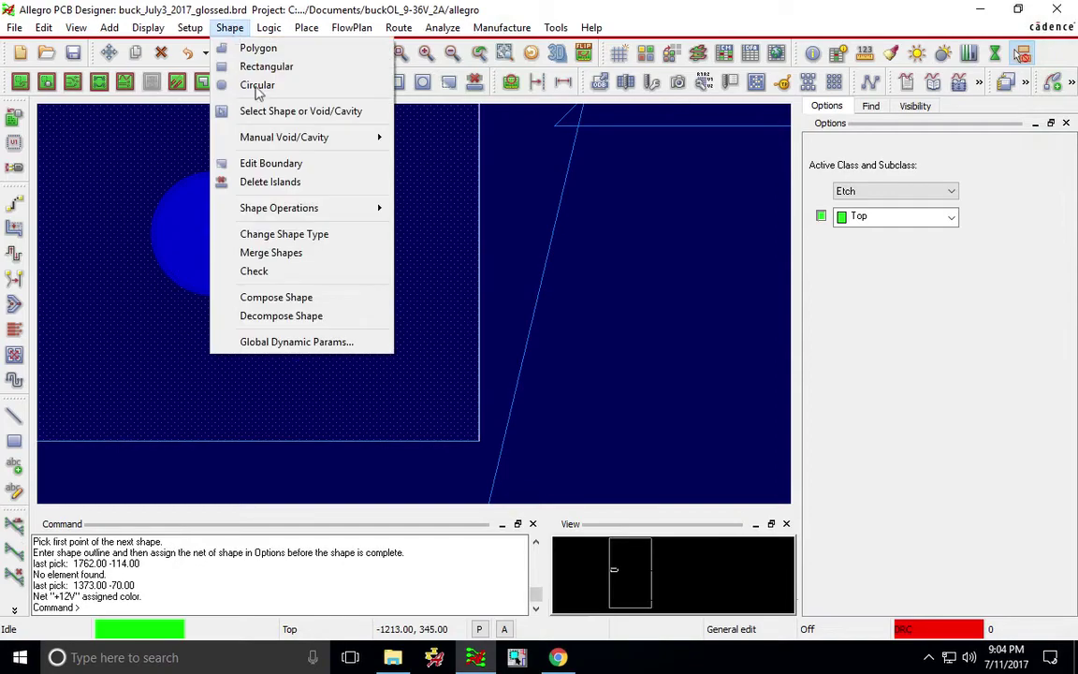
click(302, 342)
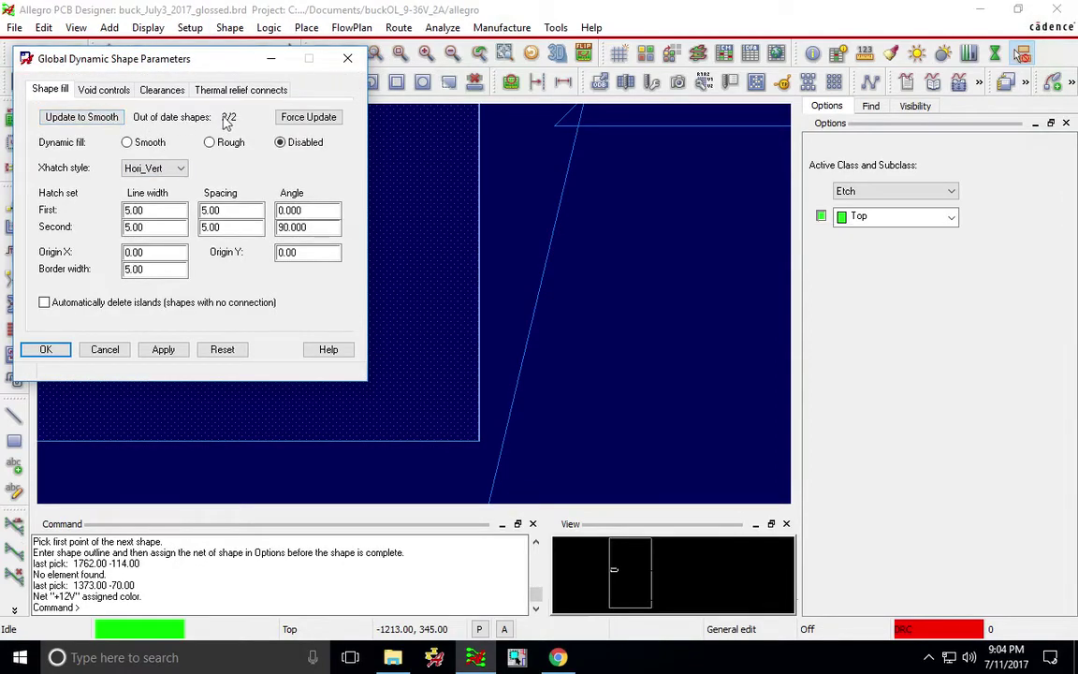
drag(185, 58, 237, 130)
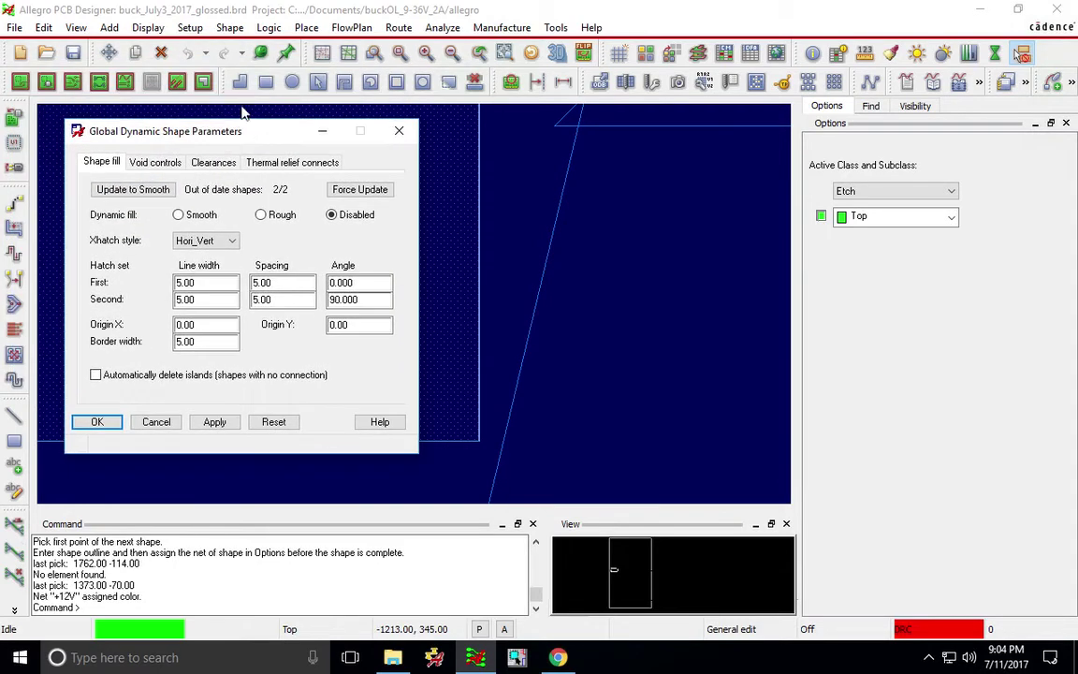
click(149, 188)
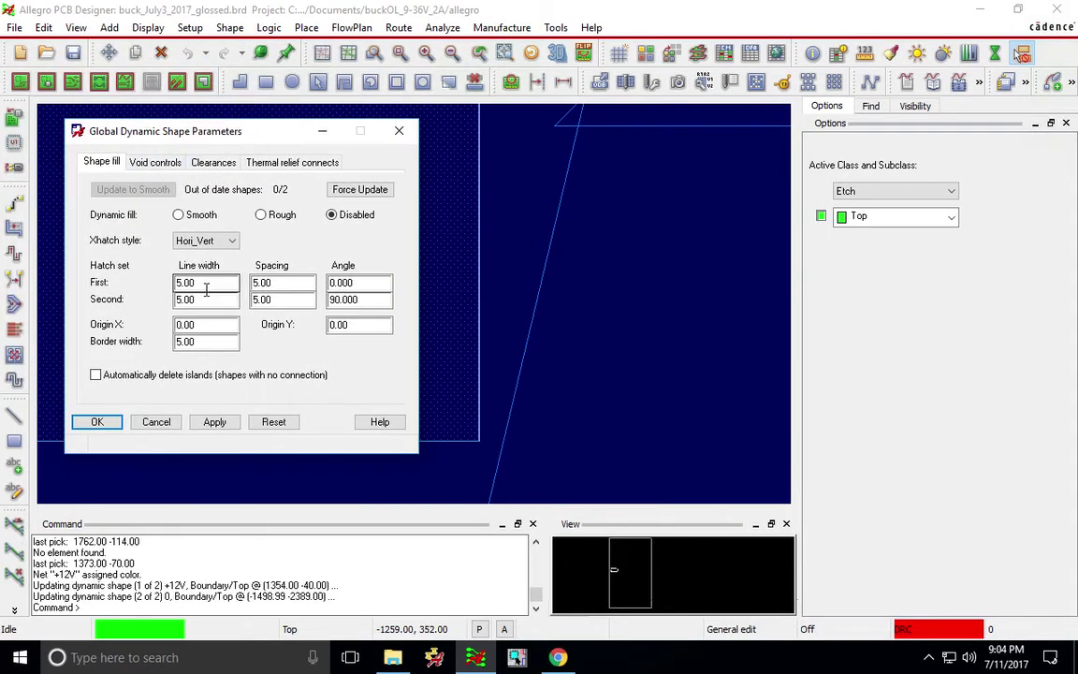
click(97, 422)
scroll(202, 356, down, 3)
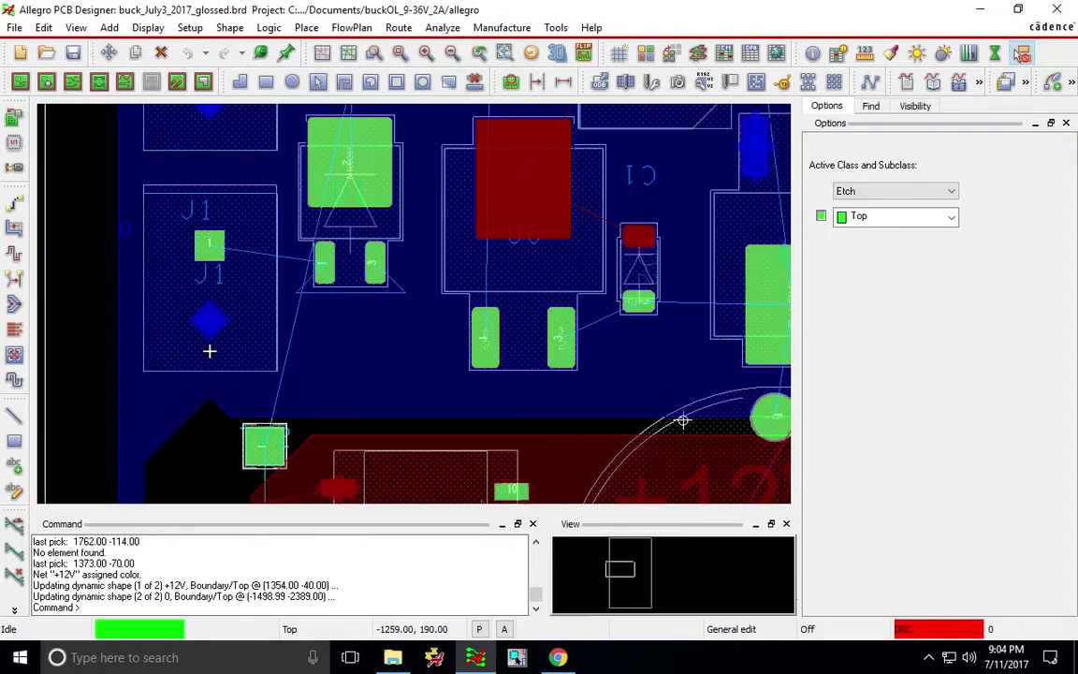
scroll(209, 345, up, 3)
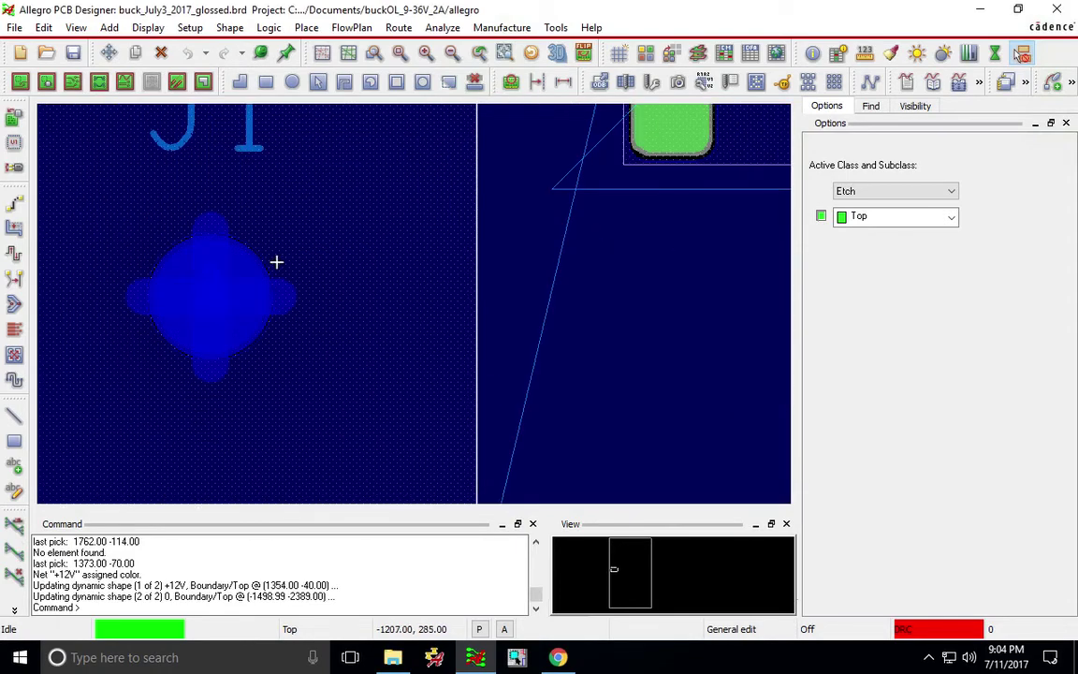
scroll(276, 269, down, 2)
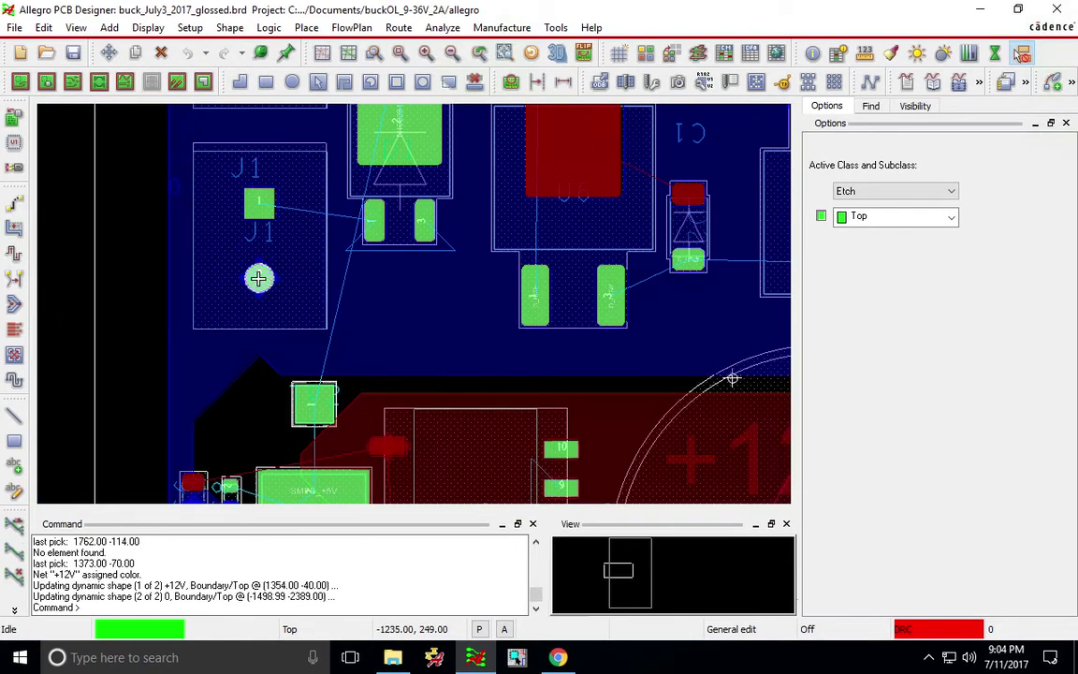
scroll(258, 277, up, 2)
scroll(293, 284, down, 4)
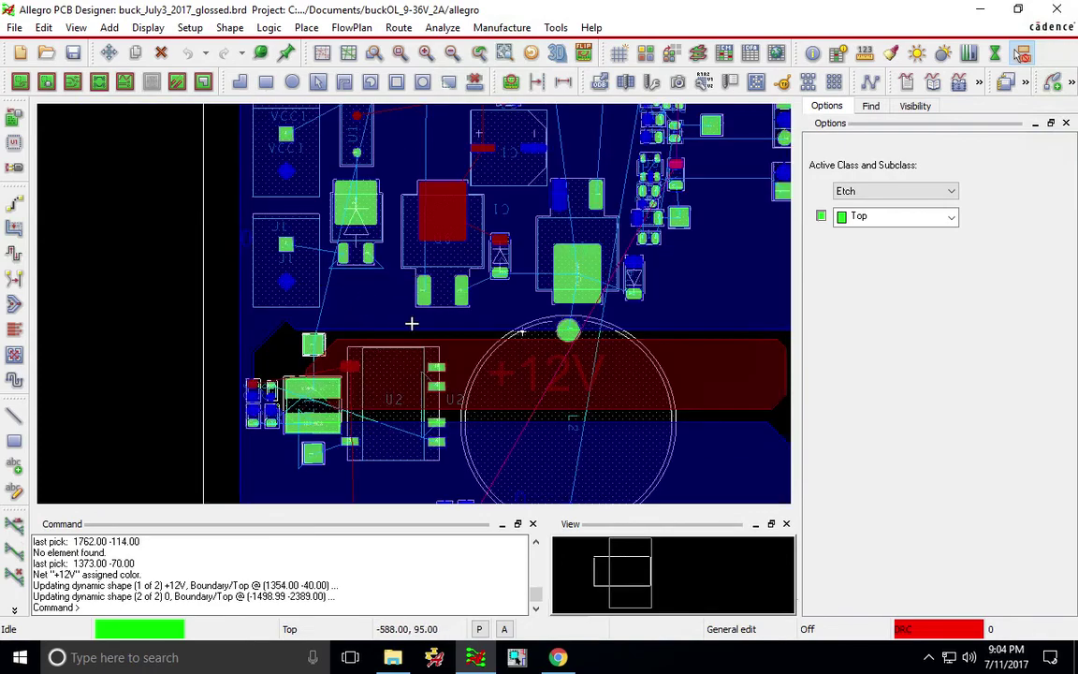
scroll(409, 300, down, 5)
scroll(240, 280, up, 4)
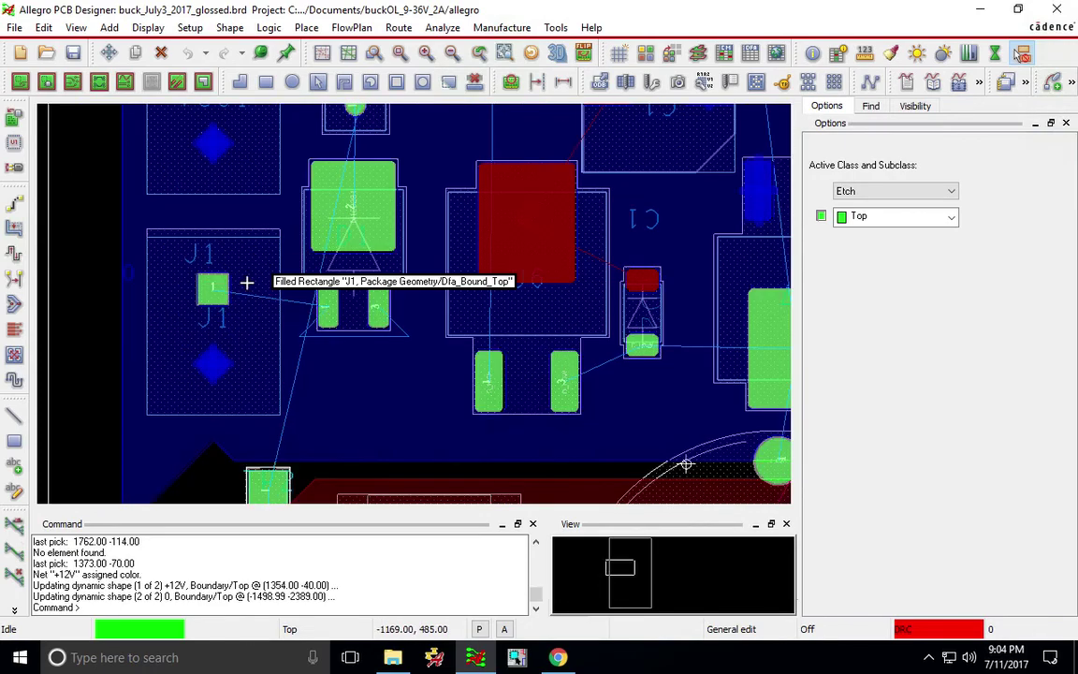
scroll(106, 226, down, 2)
Step: Delete the net-0 ground dynamic shape on Boundary/Top via Edit > Delete, finishing with Done
right_click(101, 137)
click(90, 112)
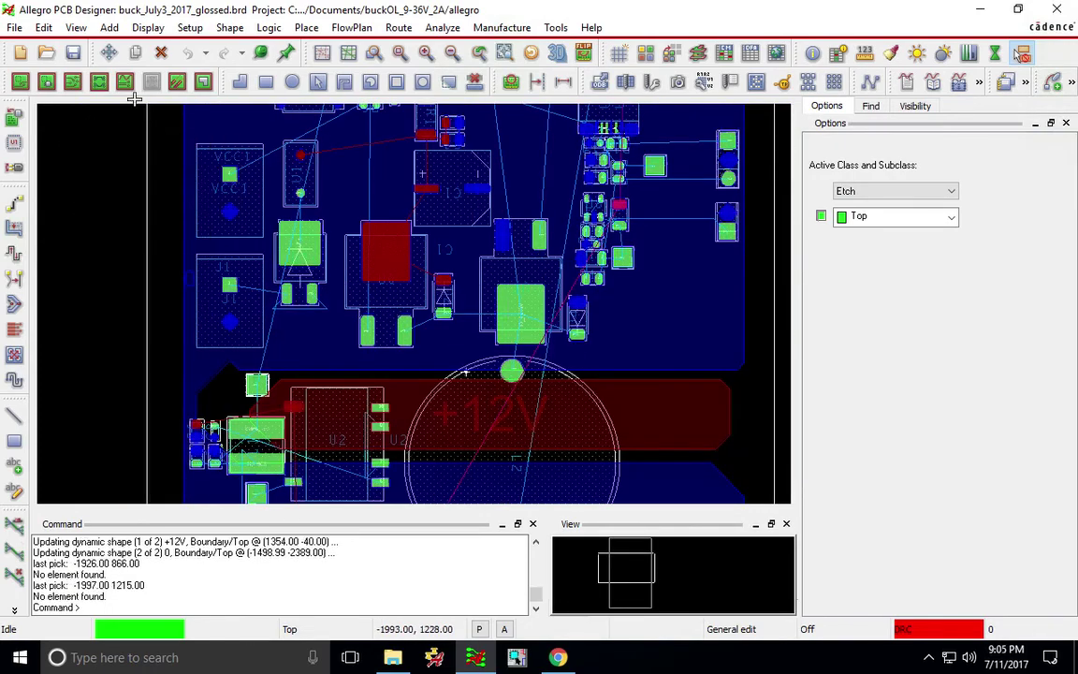
click(161, 53)
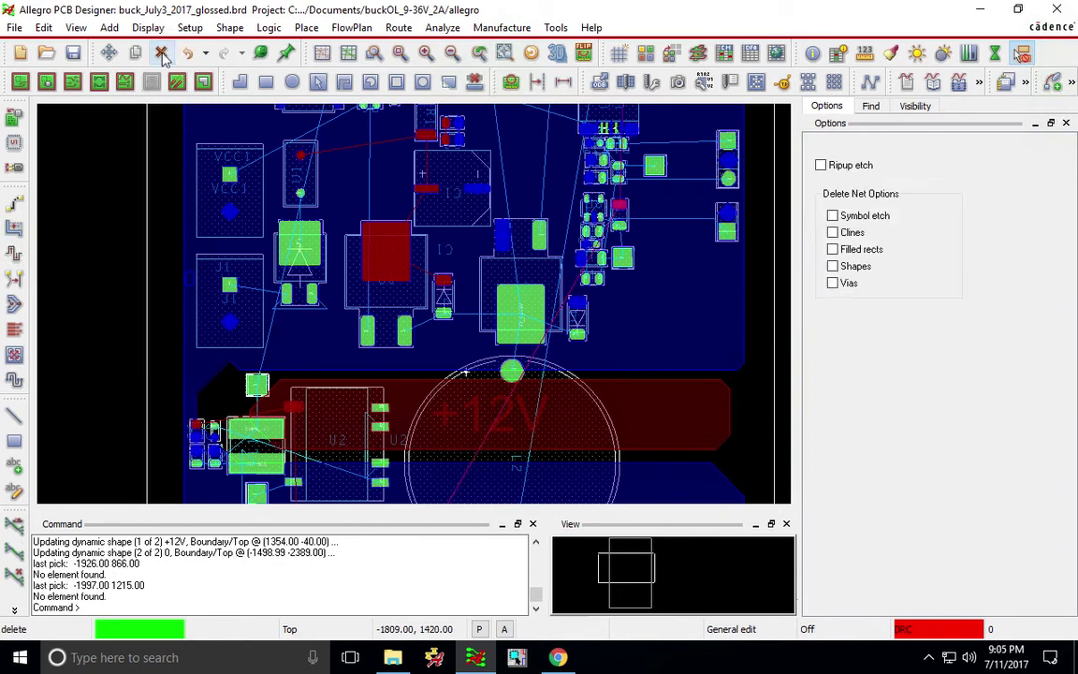
click(43, 28)
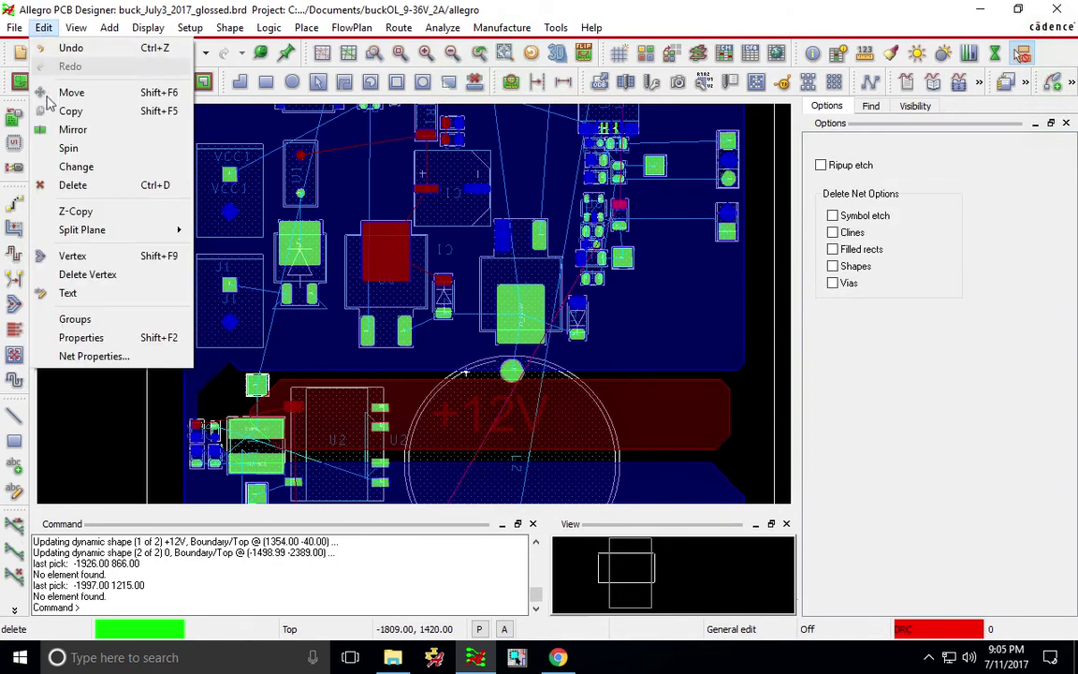
click(74, 184)
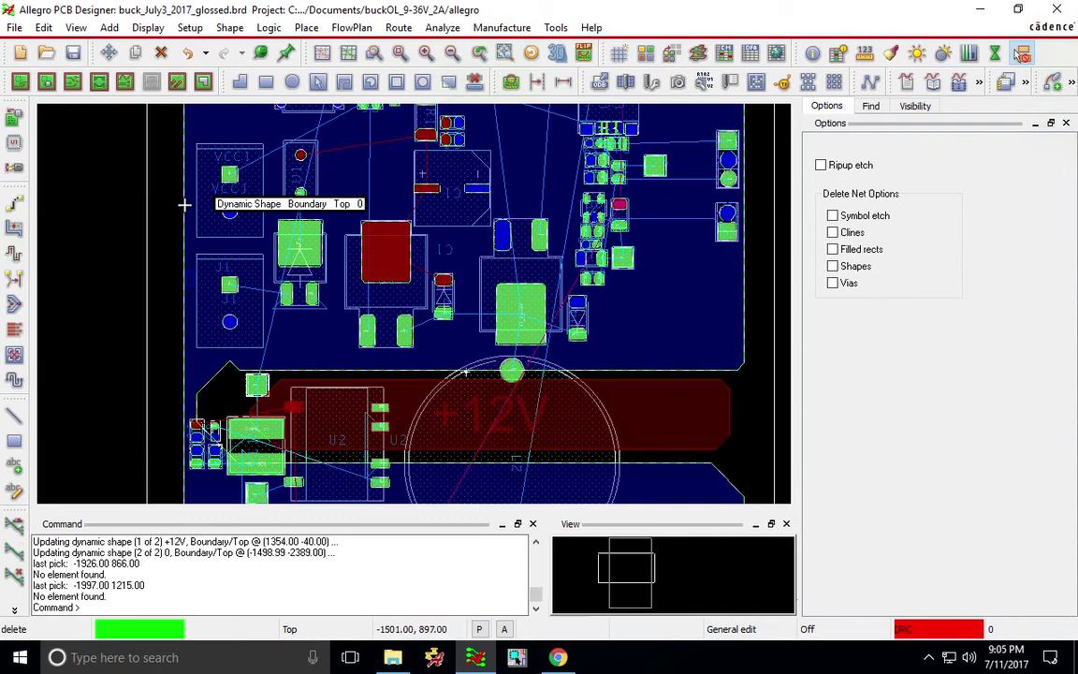
click(182, 206)
right_click(109, 193)
click(112, 194)
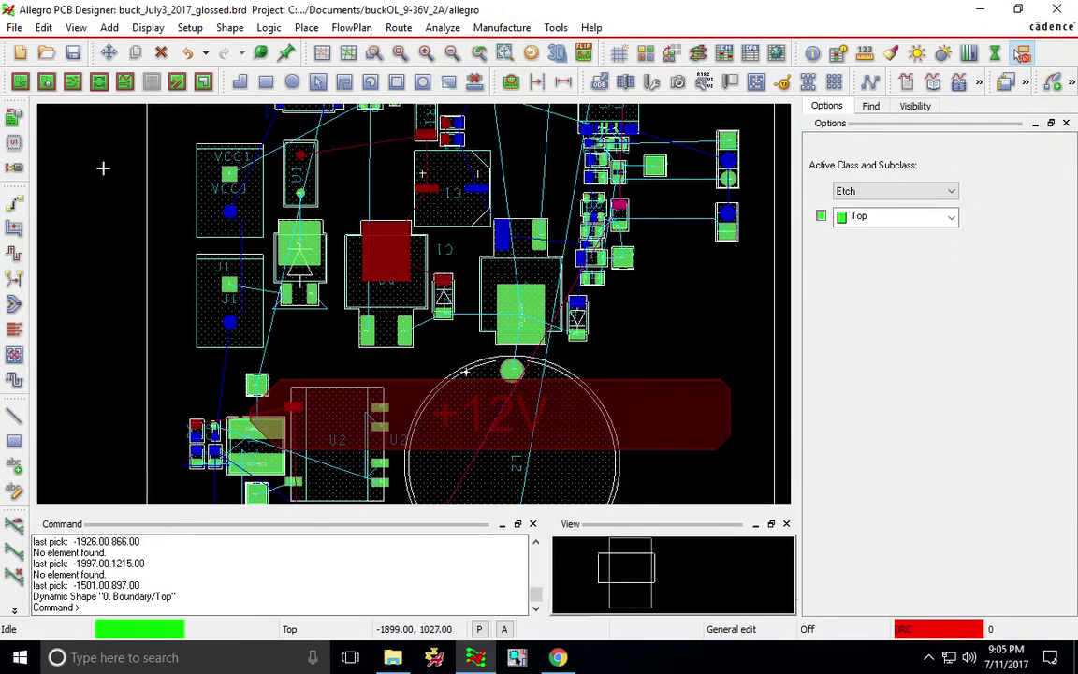
scroll(113, 197, down, 5)
scroll(155, 301, up, 3)
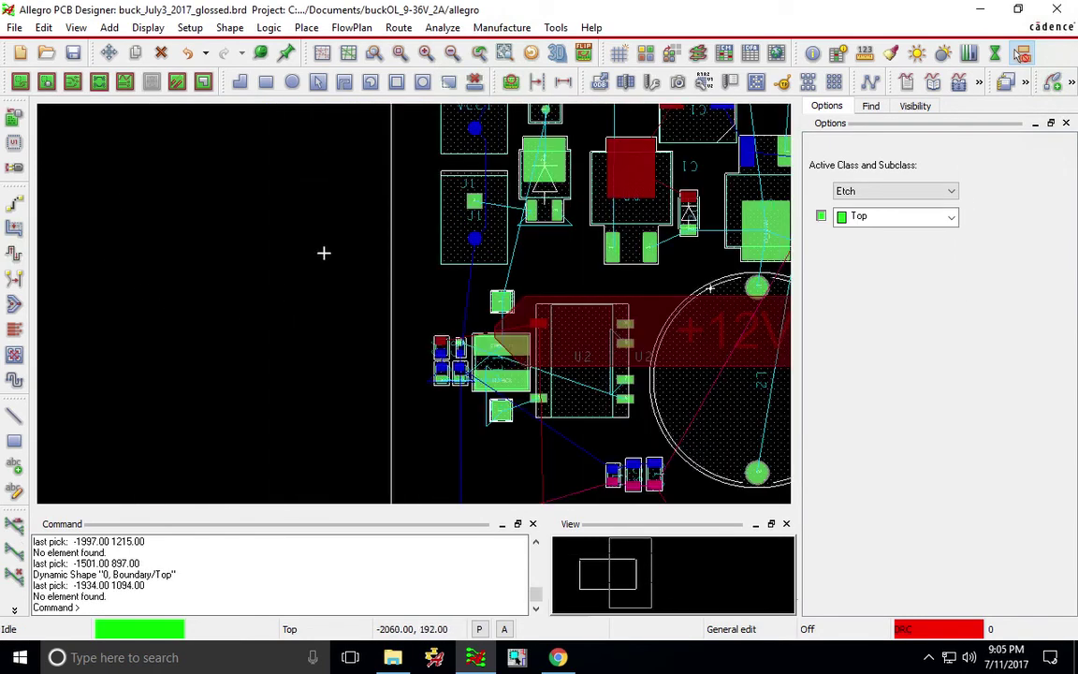